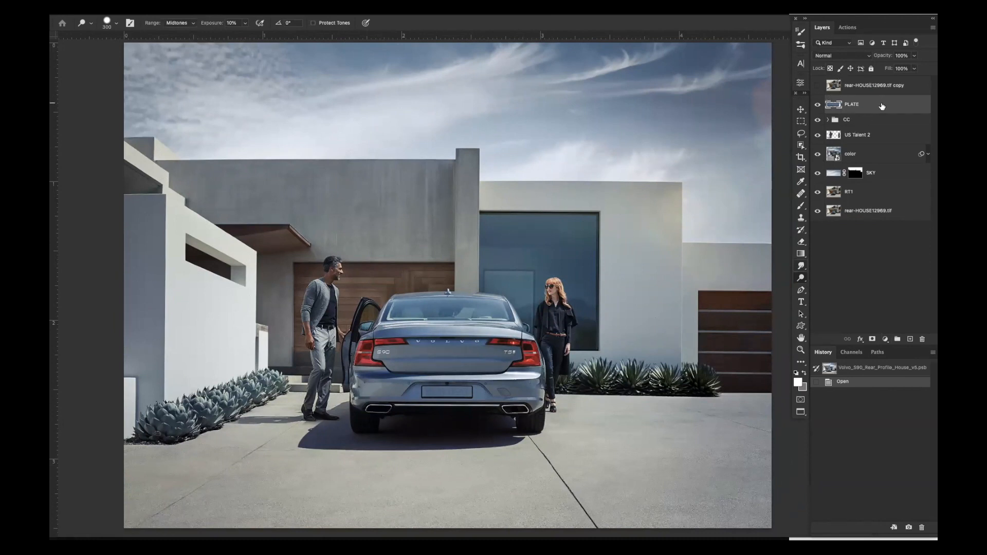
Compare the rear-HOUSE12969.tif base layer with the full composite, leaving only that base layer visible.
alt+click(818, 214)
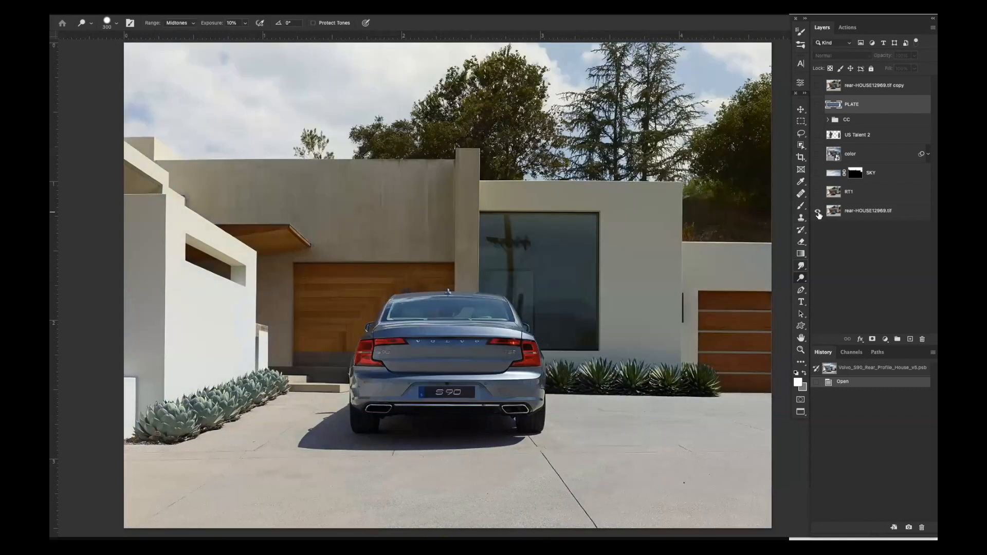
alt+click(819, 214)
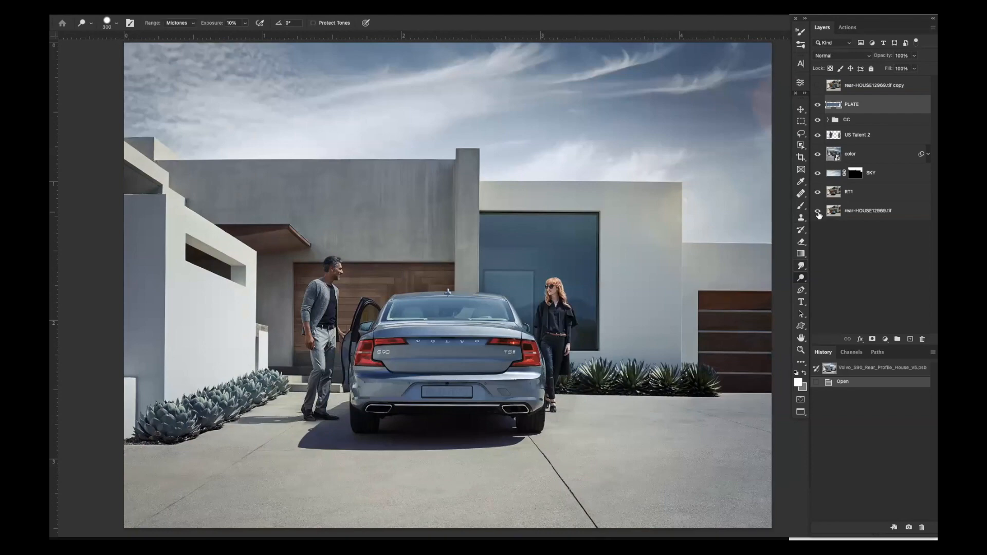
alt+click(819, 215)
alt+click(819, 215)
alt+click(817, 211)
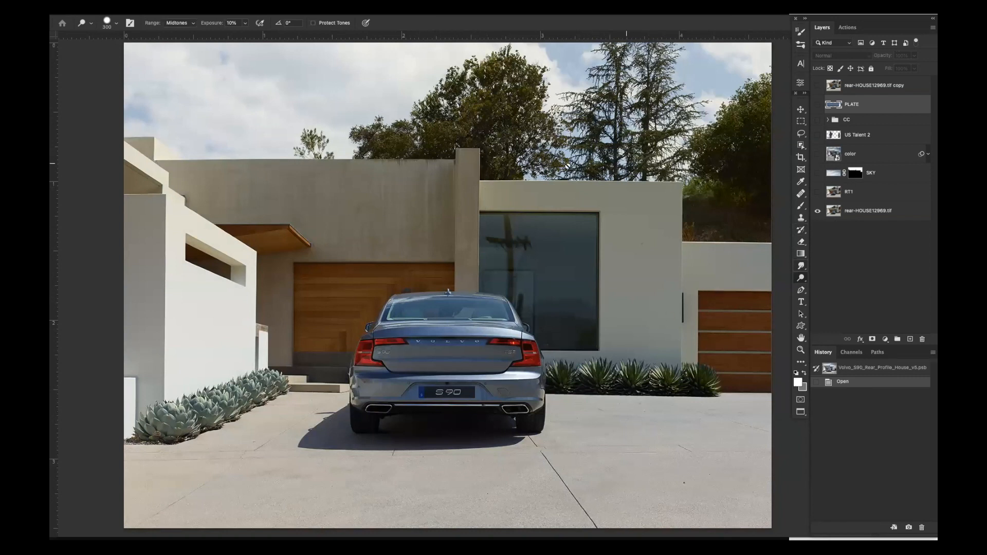
Toggle the RT1 layer's visibility to compare the retouching with the original photo, leaving RT1 visible.
key(v)
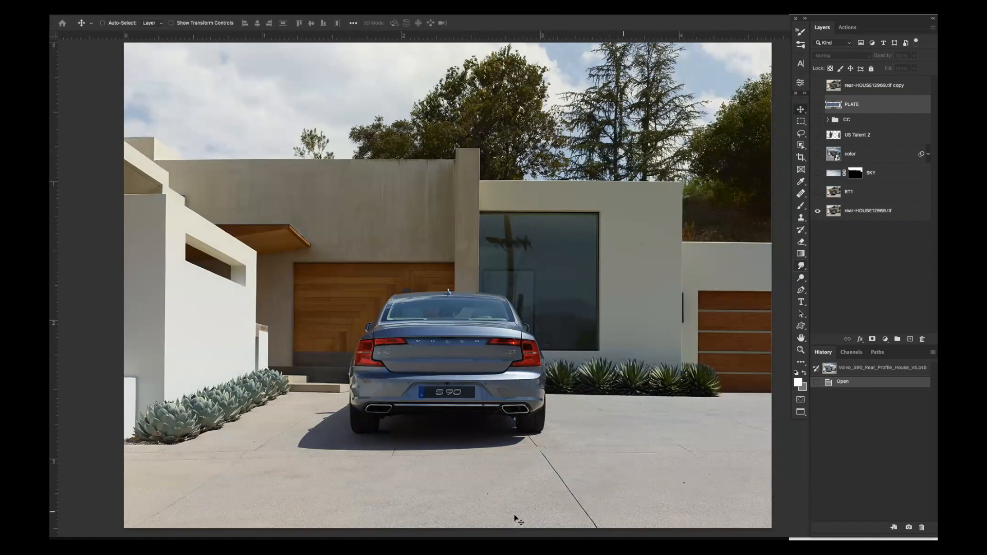
click(818, 193)
click(817, 192)
click(818, 193)
click(817, 193)
click(817, 193)
click(818, 194)
click(818, 194)
click(818, 195)
click(817, 195)
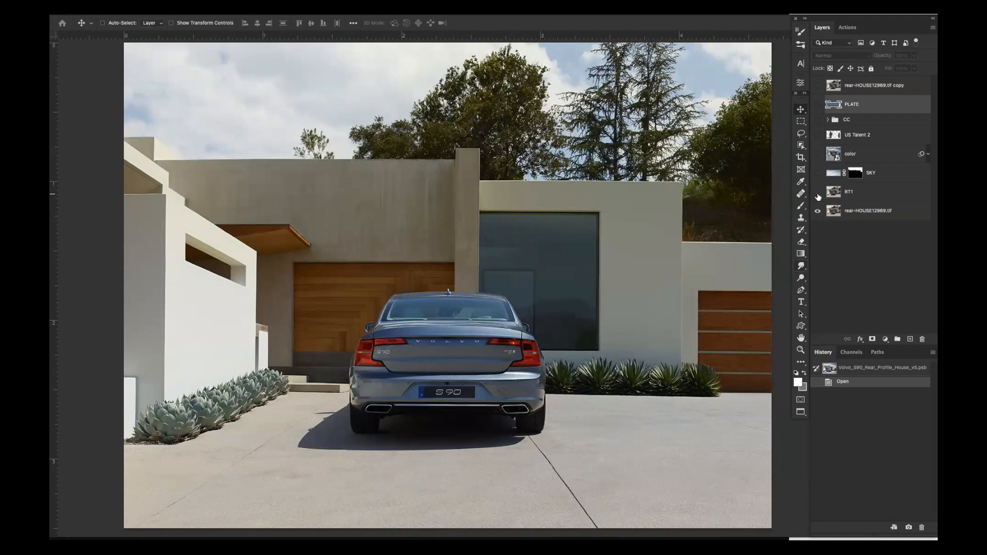
click(818, 196)
click(818, 196)
click(817, 196)
click(818, 196)
click(818, 196)
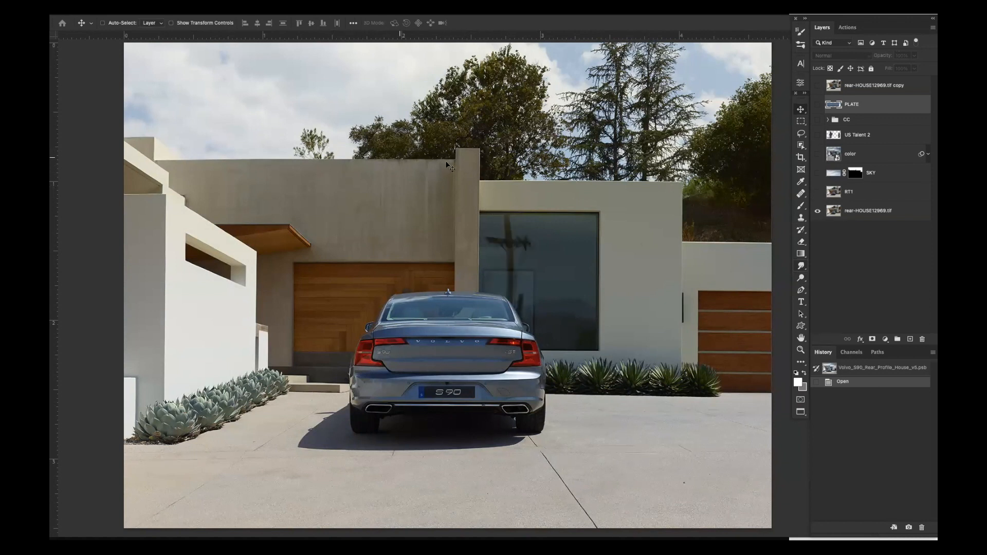
click(818, 193)
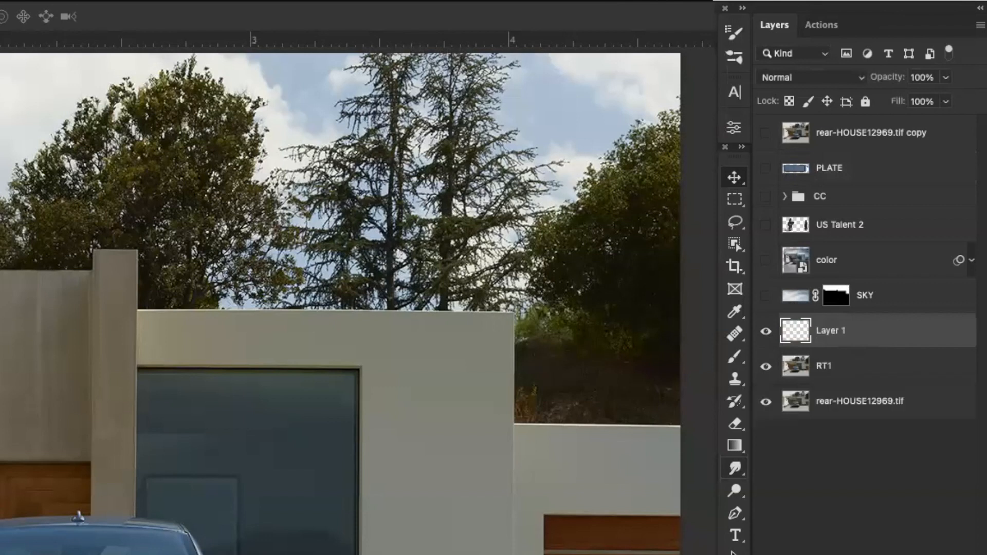
Rename the new empty layer above RT1 as cleanup.
double_click(841, 330)
text(cleanup)
key(Return)
Clone the car's licence plate area onto the driveway beside the car, using the Clone Stamp at 100% opacity on the cleanup layer.
key(s)
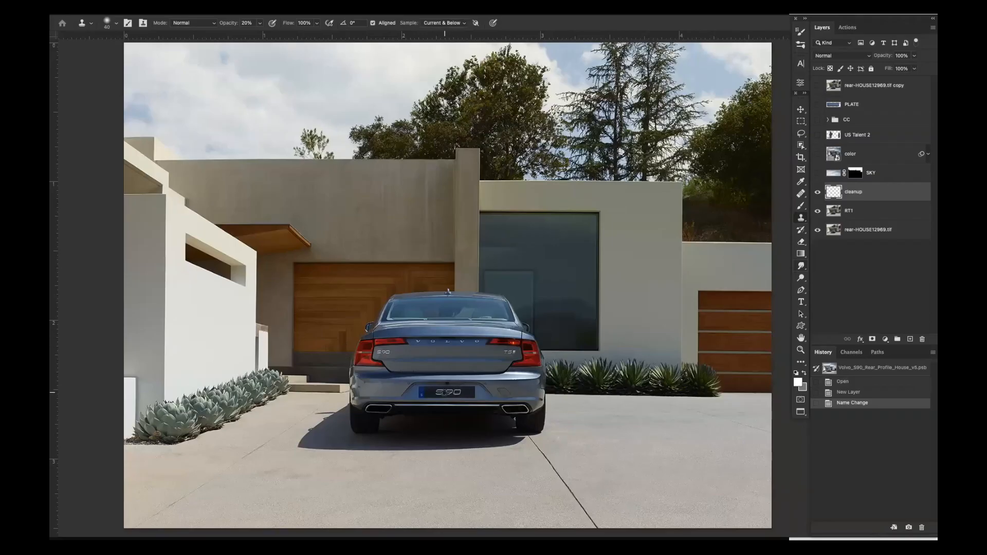
drag(444, 392, 458, 394)
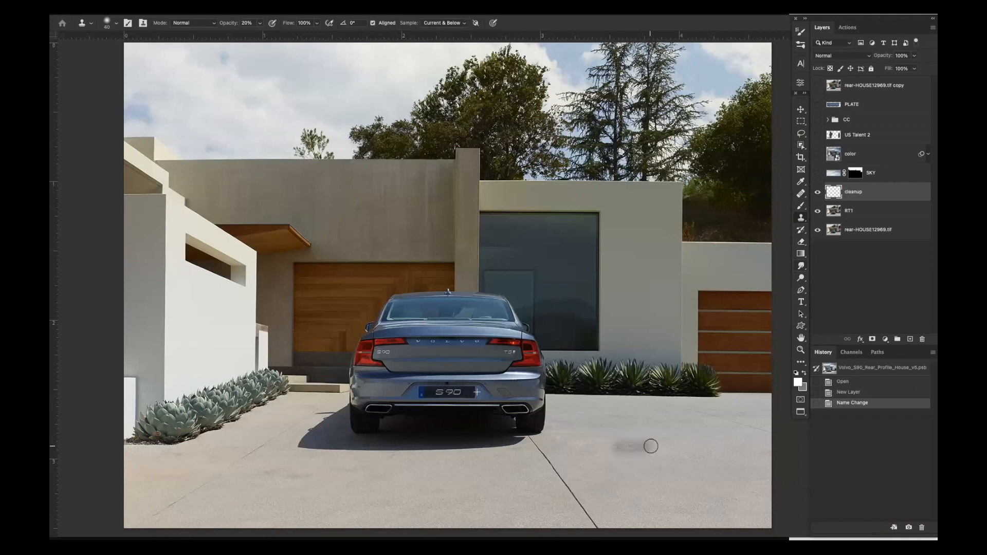
mouse_move(648, 445)
mouse_down()
mouse_move(607, 449)
mouse_move(661, 447)
mouse_move(564, 444)
mouse_move(664, 450)
mouse_move(599, 450)
mouse_move(650, 445)
mouse_up()
key(ctrl+z)
key(0)
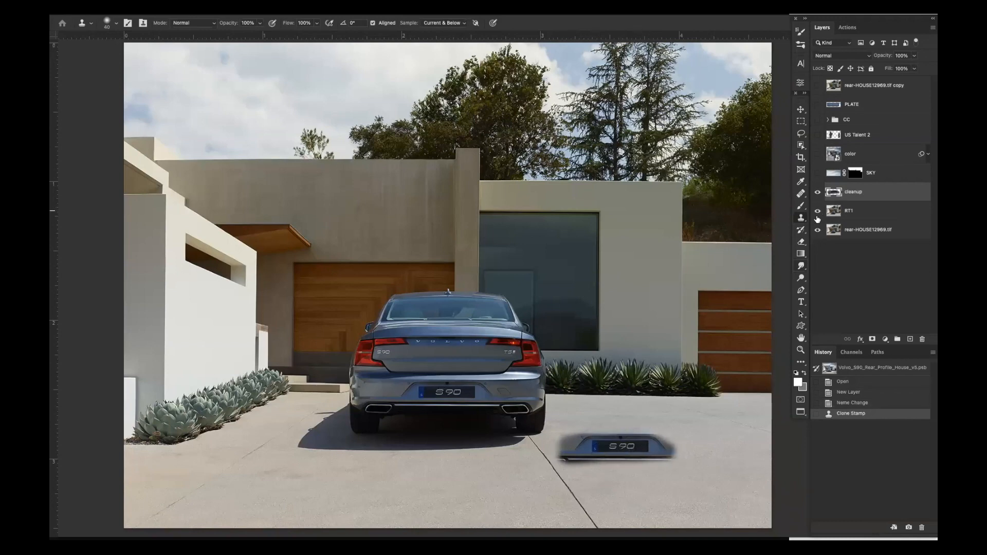
Toggle the RT1 and cleanup layers to check which layer holds the cloned plate.
mouse_move(818, 211)
mouse_down()
mouse_move(818, 230)
mouse_move(817, 211)
mouse_up()
click(817, 191)
click(818, 192)
Try moving the cloned plate patch with the Move tool and undo the move.
key(v)
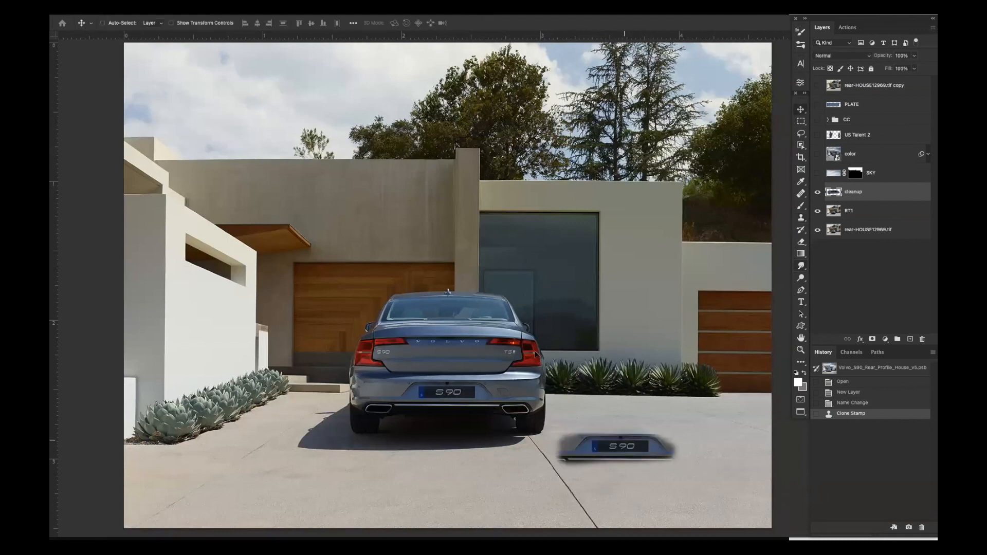
drag(535, 353, 513, 300)
key(ctrl+z)
Switch the cleanup and RT1 layers off and on separately to compare each layer's retouching.
click(817, 192)
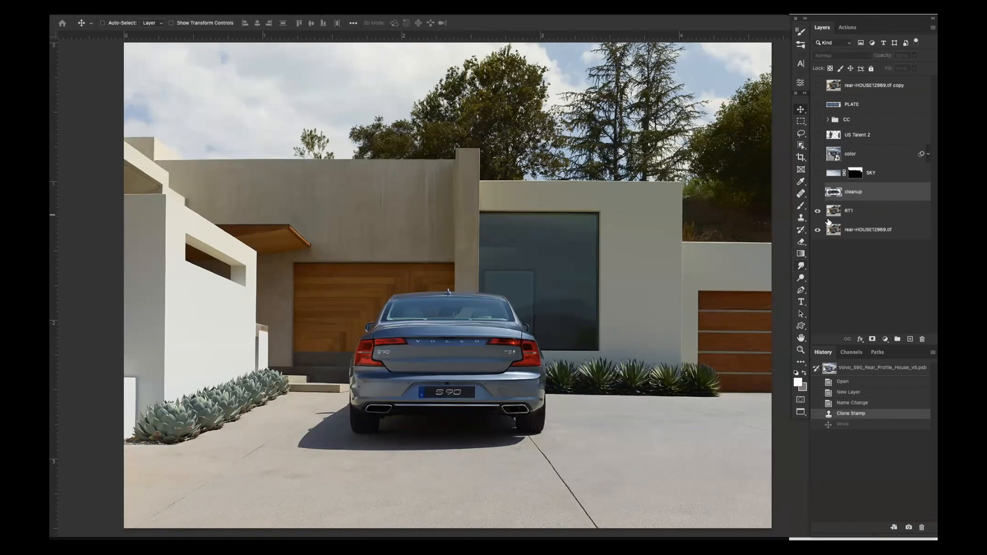
click(818, 211)
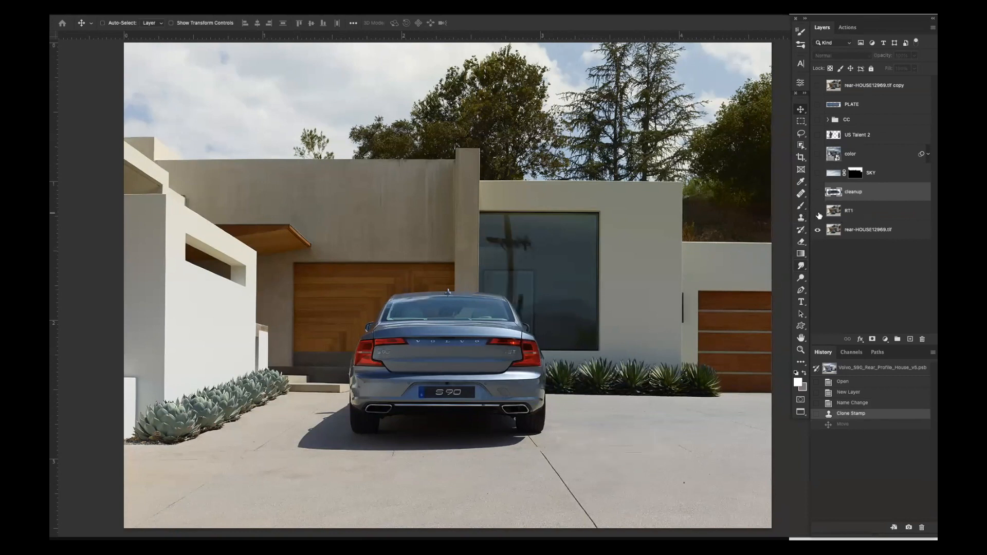
click(817, 211)
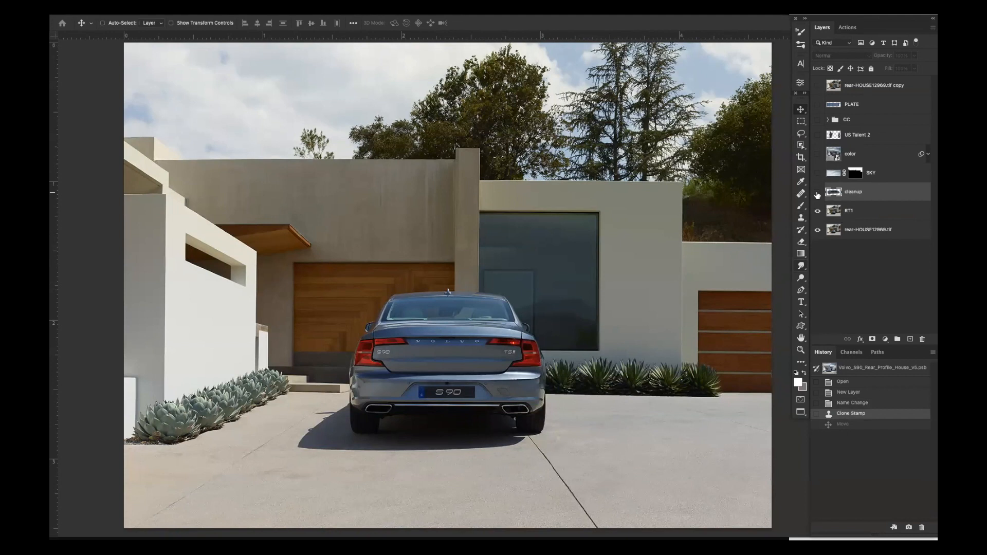
click(817, 193)
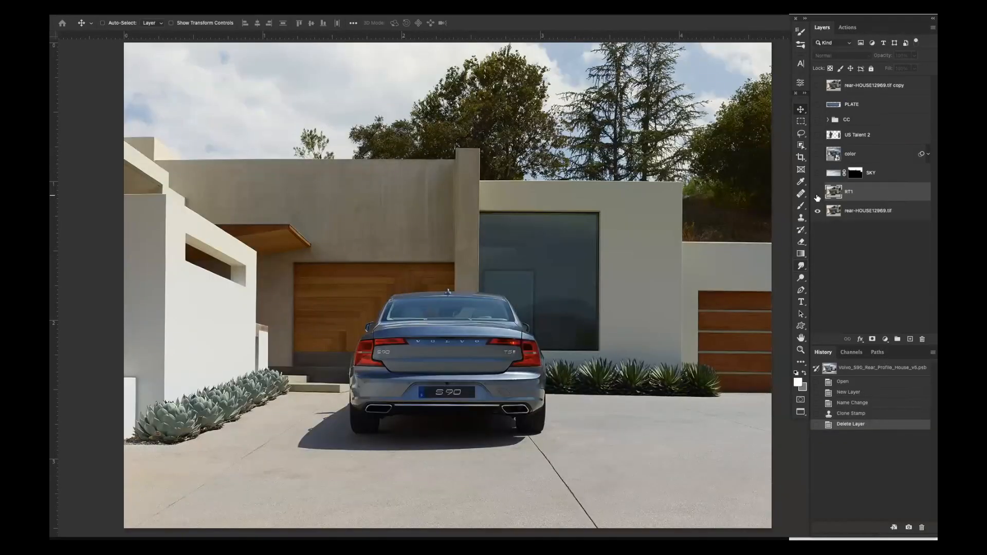
Compare the retouched RT1 layer with the base photo once more by toggling its visibility.
click(818, 194)
click(817, 194)
click(817, 194)
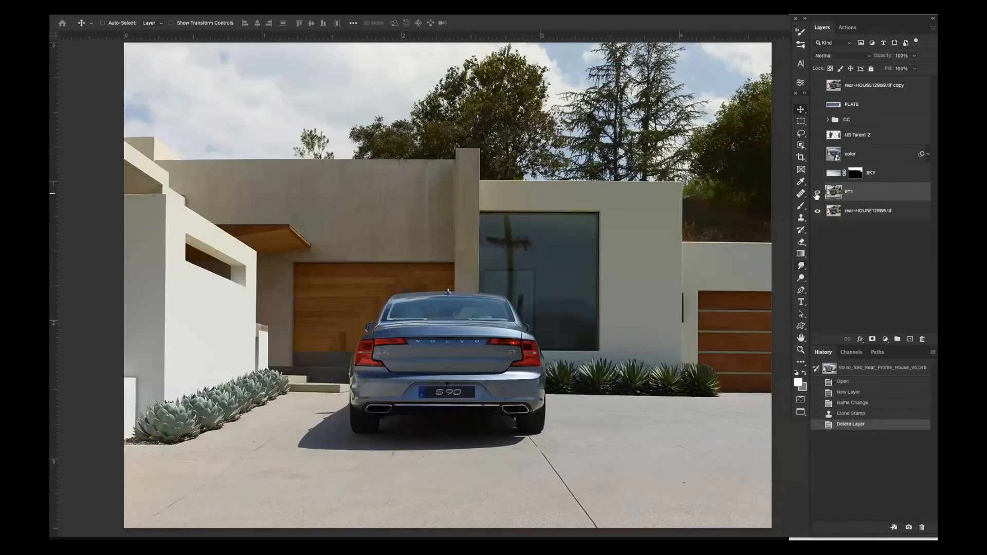
click(817, 193)
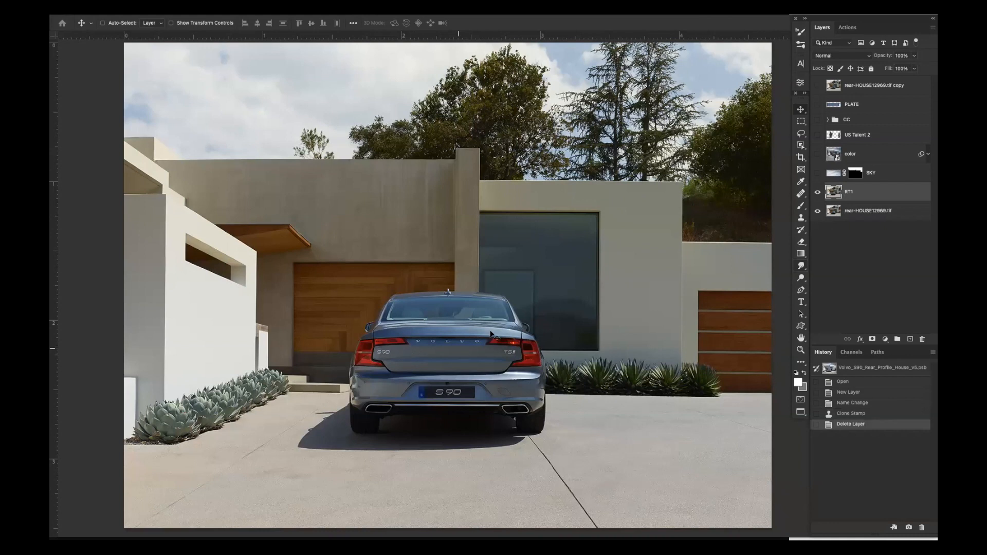
click(817, 193)
click(817, 193)
View the SKY layer's mask on its own and return to the normal image view.
alt+click(857, 174)
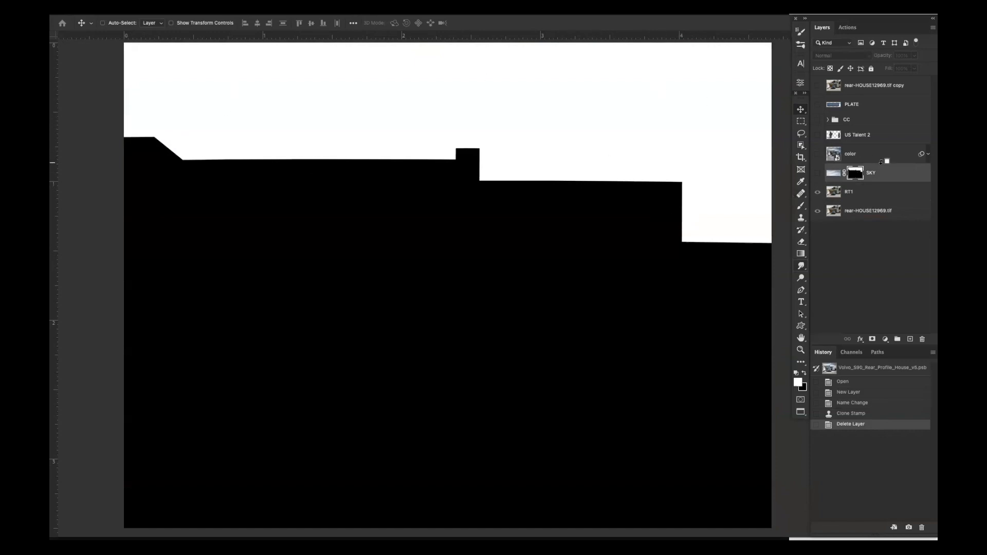
alt+click(858, 176)
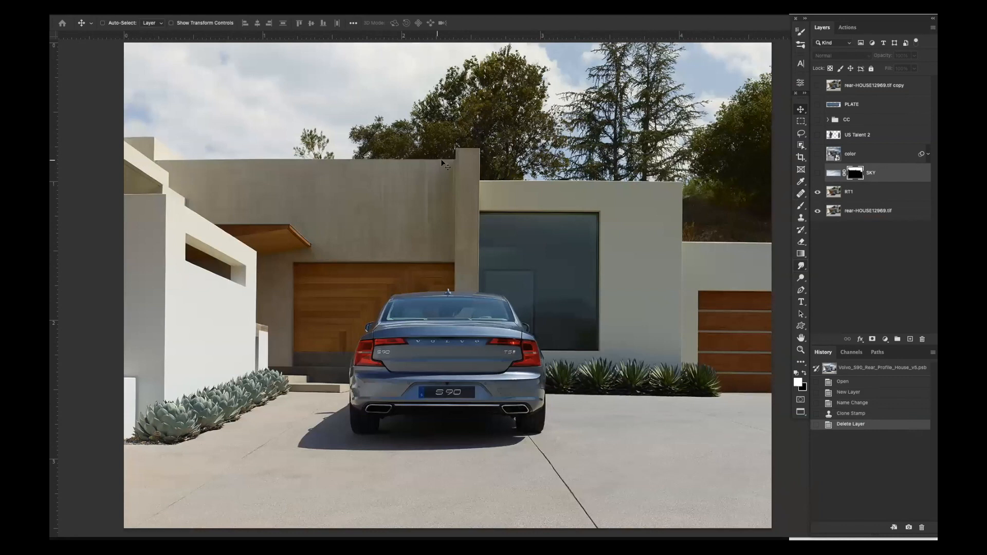
Outline the sky and trees above the house roofline with a Polygonal Lasso selection.
click(801, 134)
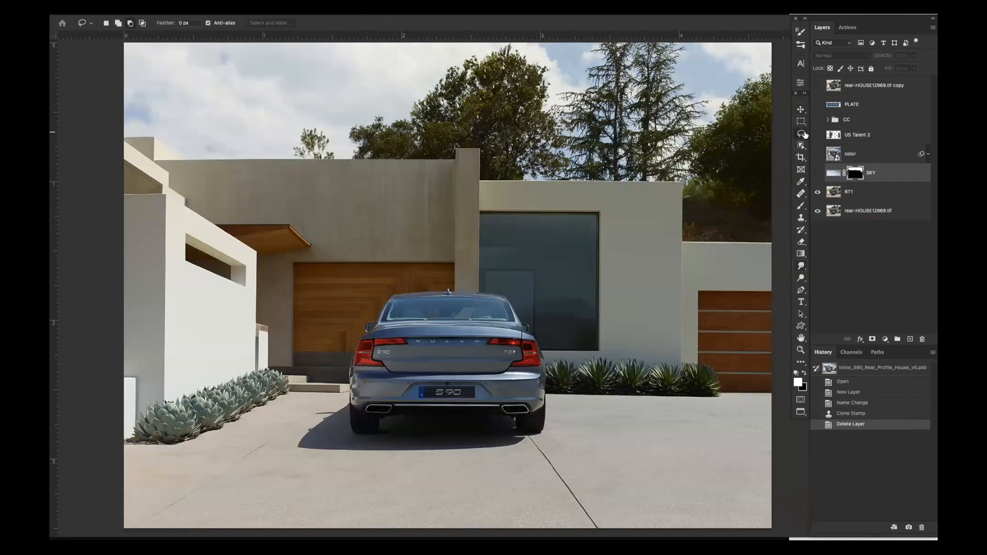
key(shift+l)
click(165, 160)
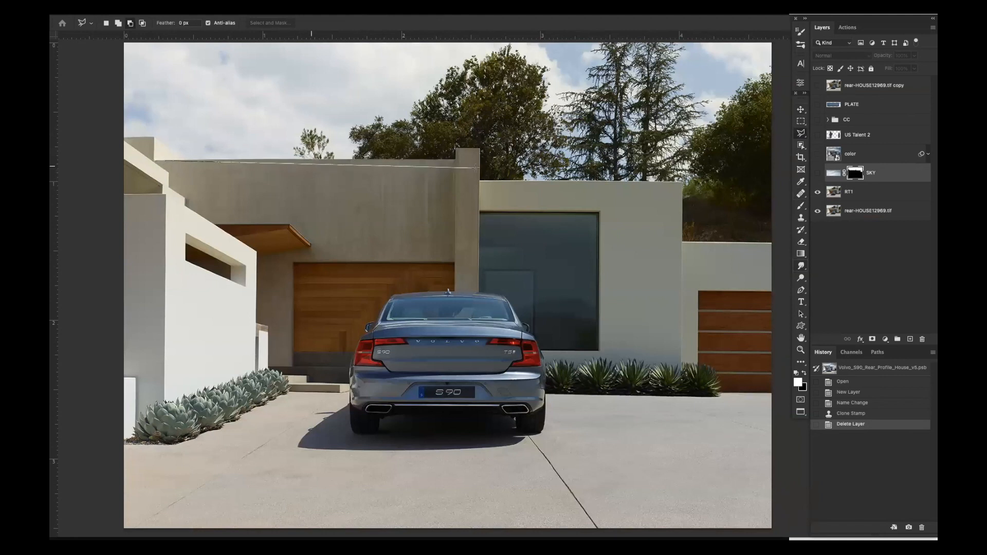
click(456, 148)
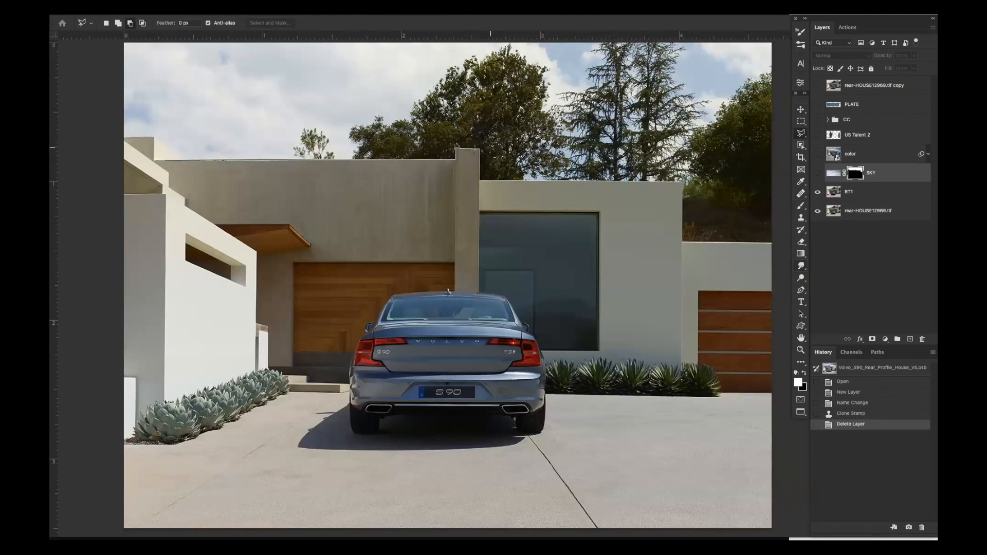
click(479, 149)
click(479, 180)
click(682, 243)
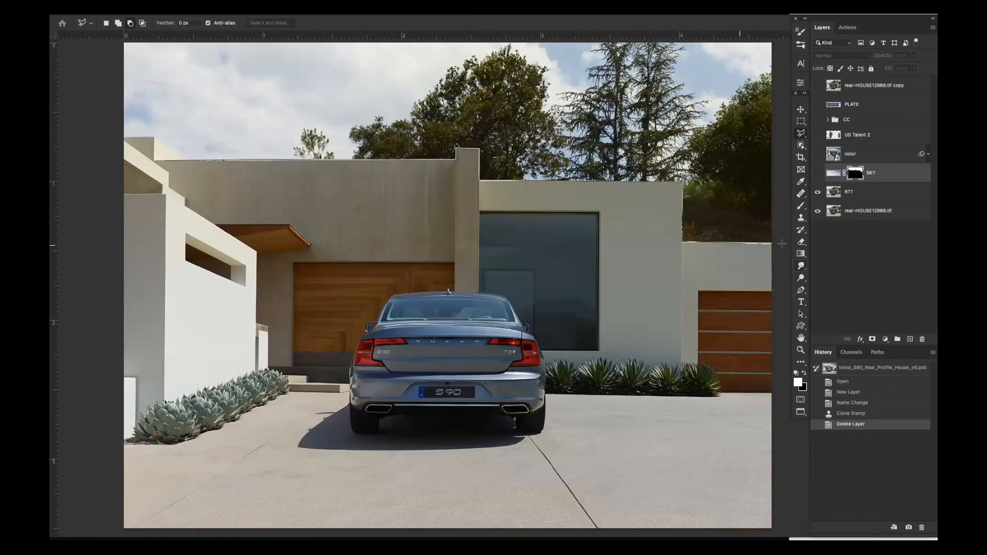
click(776, 245)
click(766, 67)
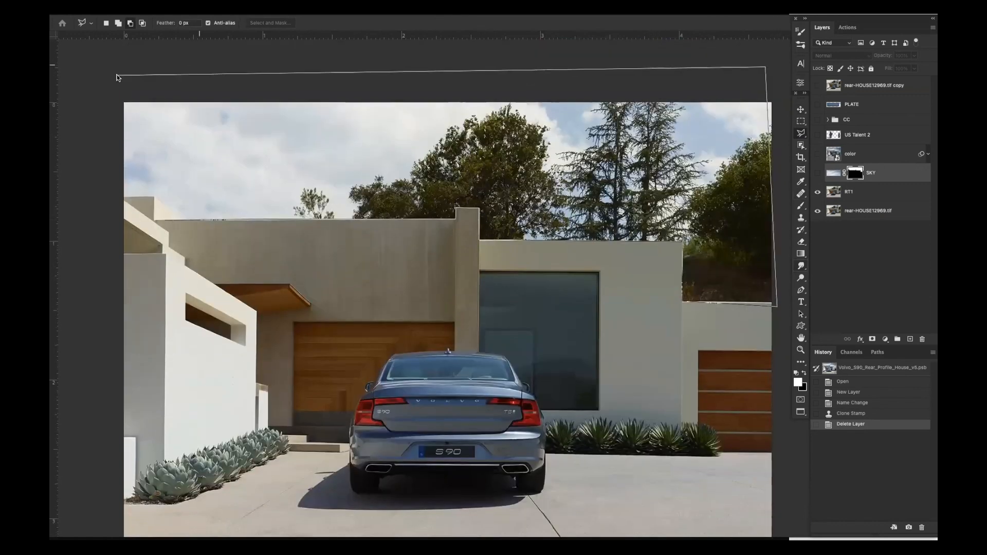
click(100, 185)
click(157, 197)
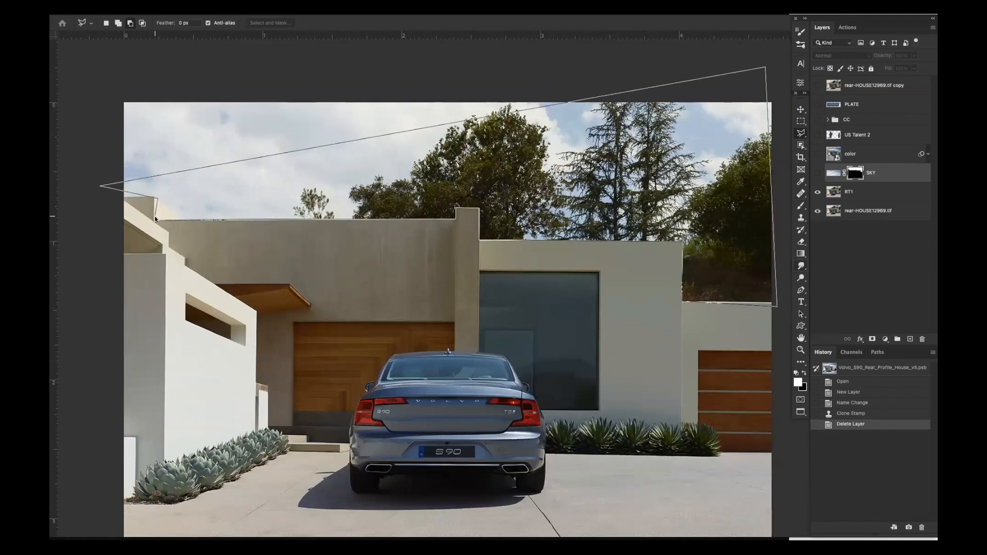
double_click(155, 218)
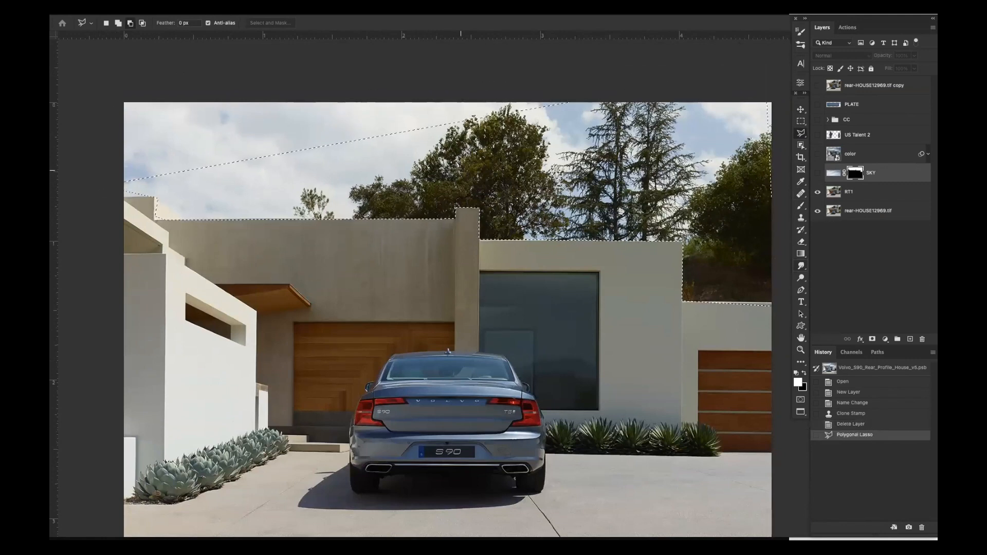
Preview the sky selection in Quick Mask mode, undo the preview and deselect.
key(q)
key(q)
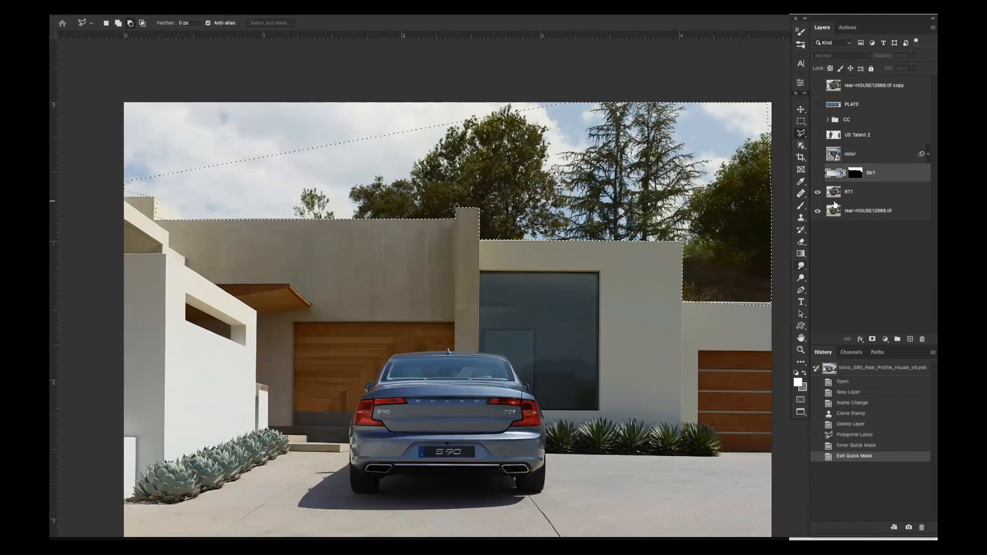
key(ctrl+z)
key(ctrl+z)
key(ctrl+d)
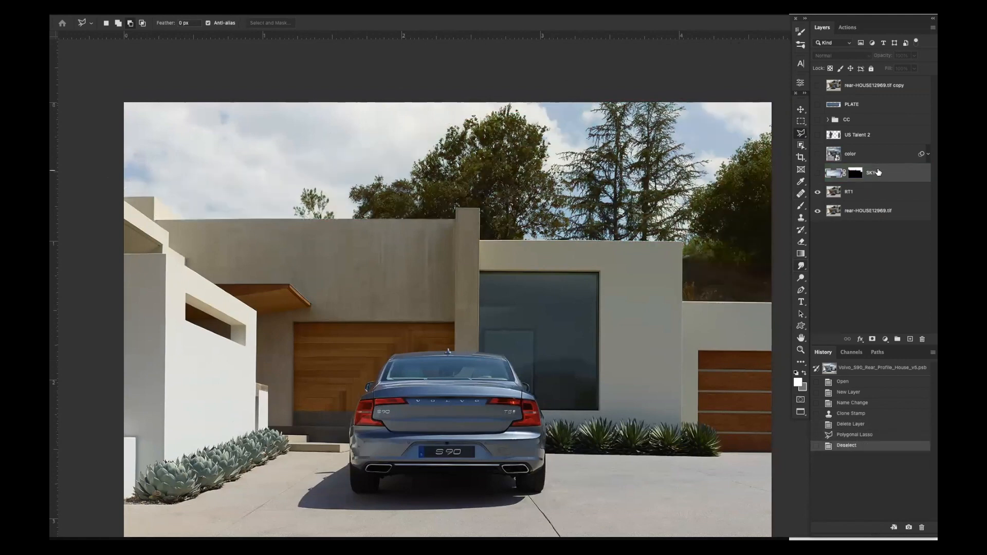
Activate the SKY layer's mask and make the SKY layer visible.
alt+click(852, 174)
scroll(499, 194, down, 3)
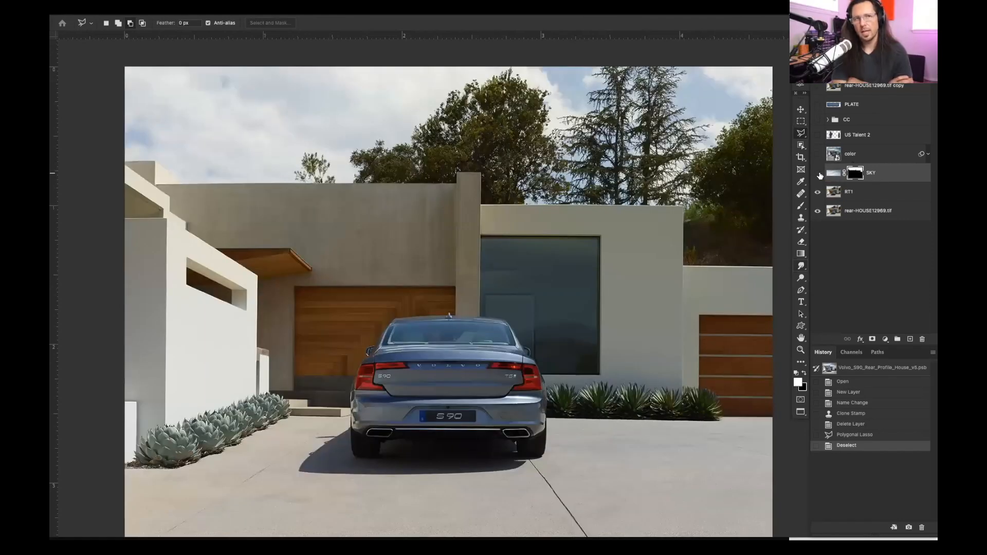
click(818, 176)
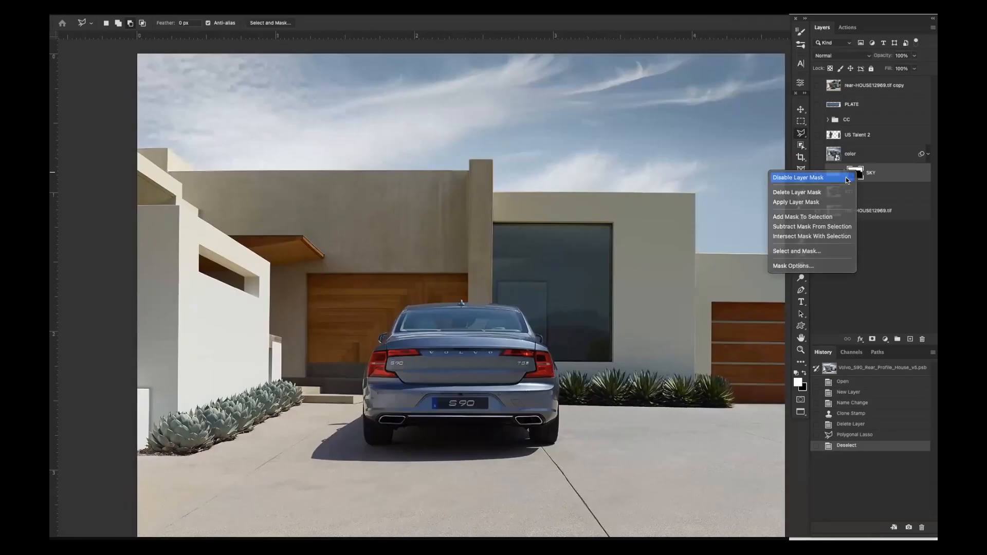
Disable the SKY layer's mask to reveal the whole sky image and enable the mask again.
click(802, 177)
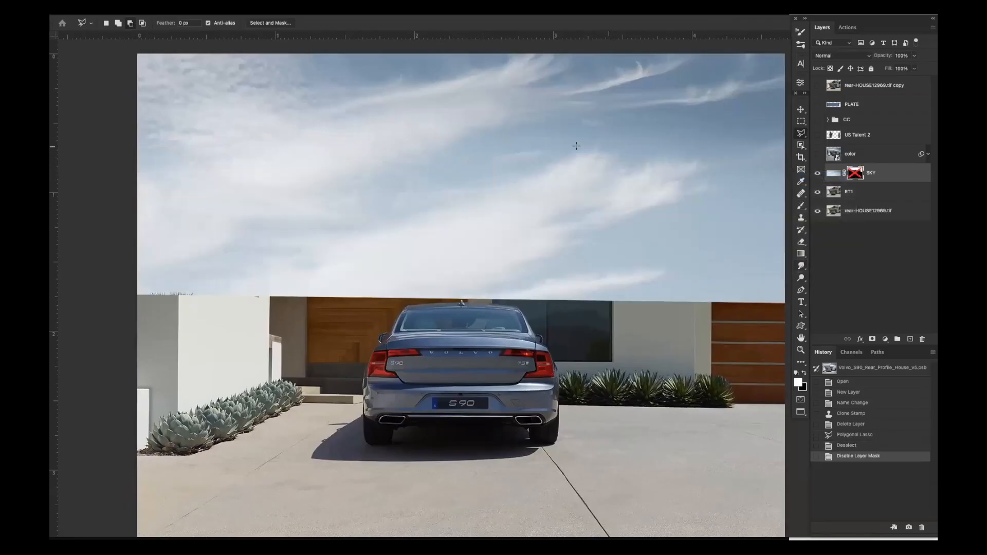
right_click(857, 180)
click(828, 175)
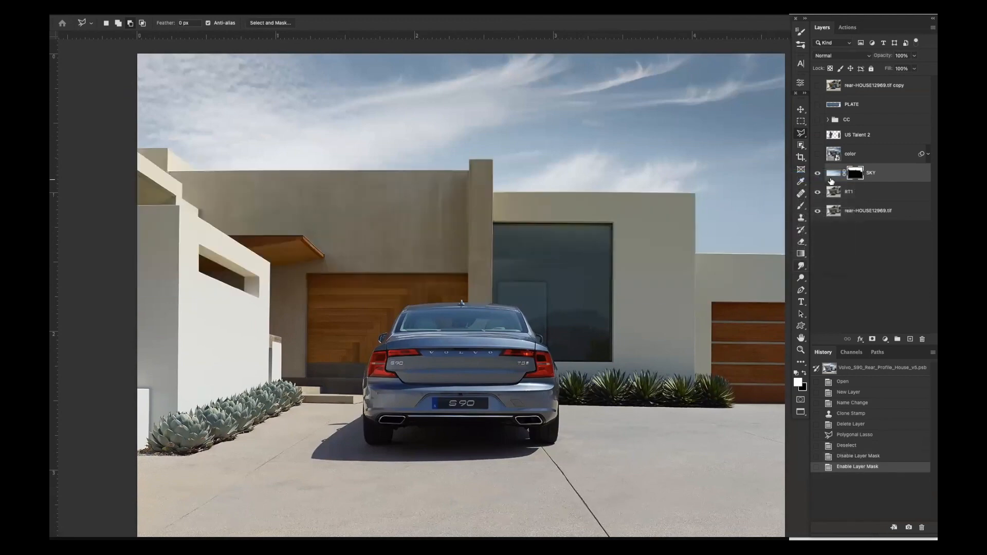
Toggle the SKY layer's visibility to compare the original and replacement skies, leaving it shown.
click(821, 178)
click(821, 177)
click(820, 177)
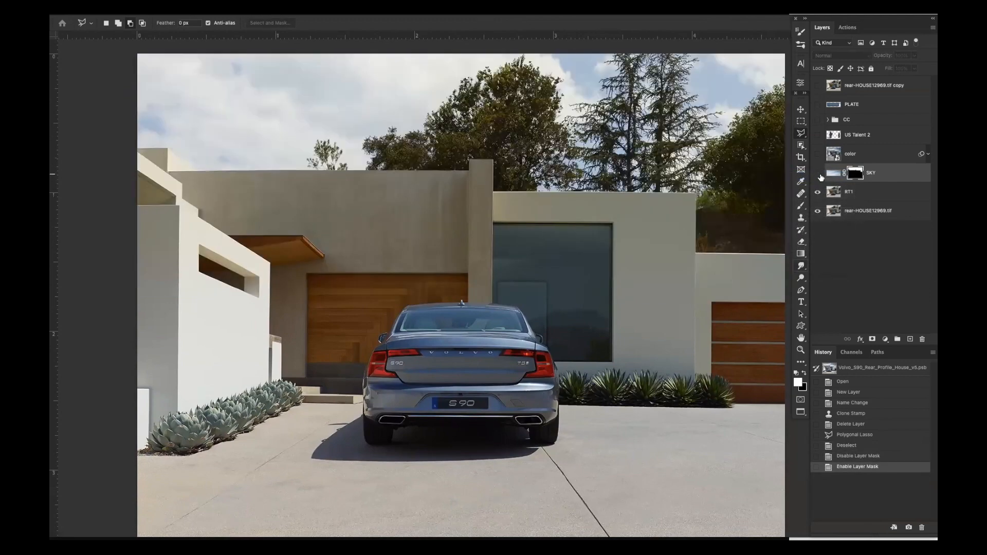
click(817, 174)
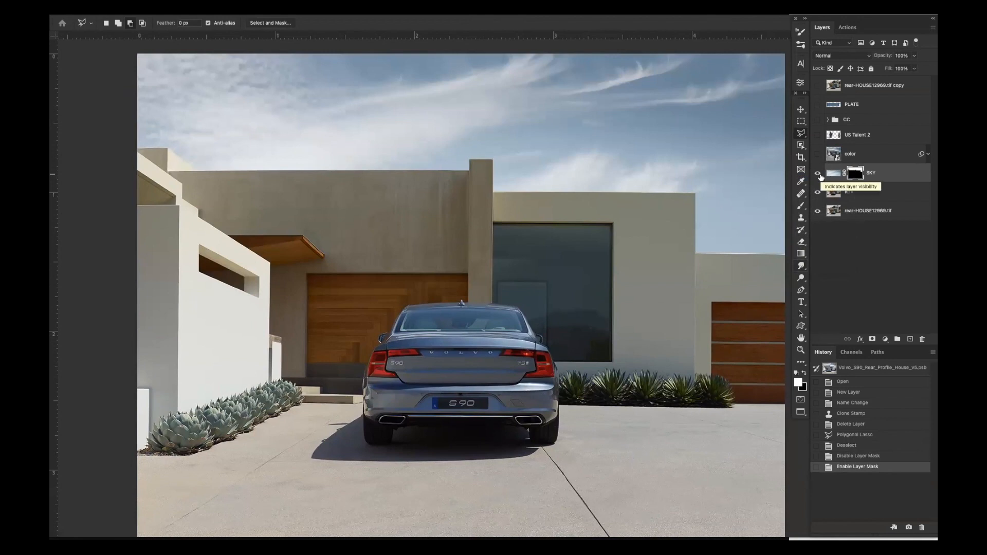
click(818, 175)
click(818, 174)
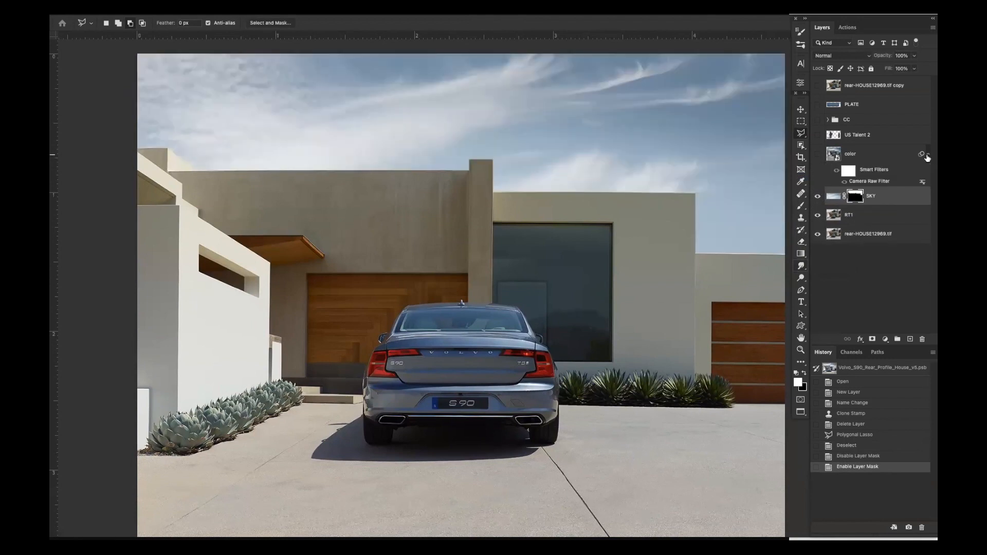
Show the color layer and toggle its visibility repeatedly to compare the image before and after the colour treatment, leaving it shown.
click(817, 155)
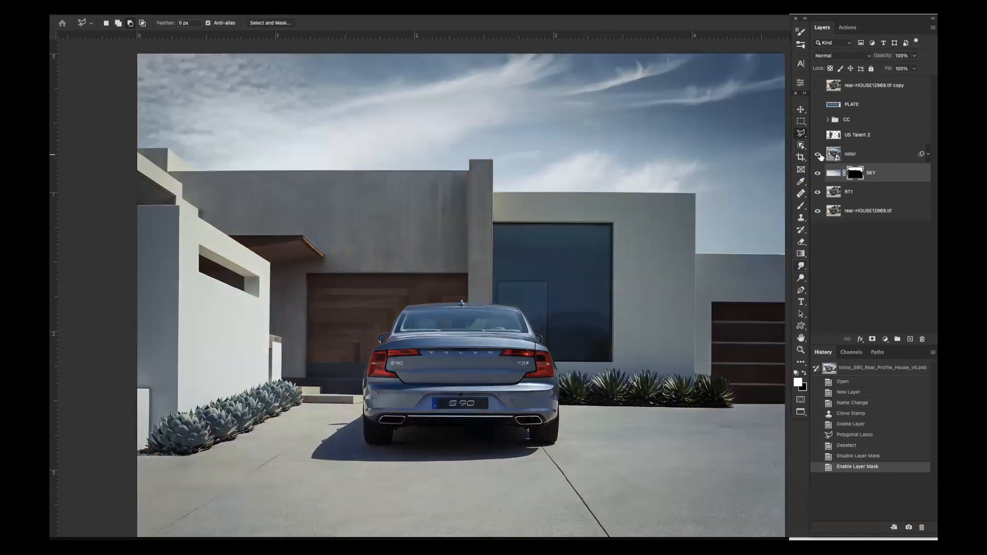
click(820, 157)
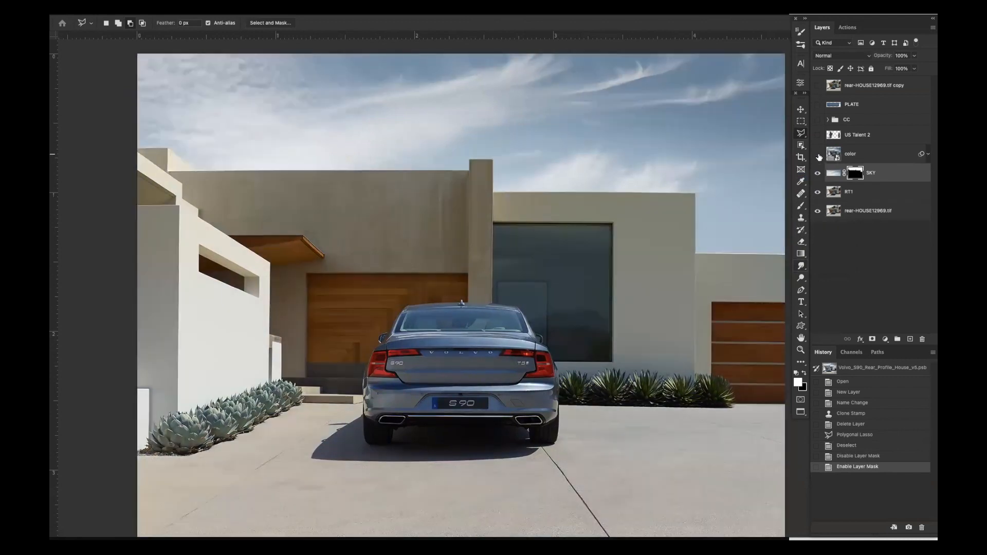
click(815, 157)
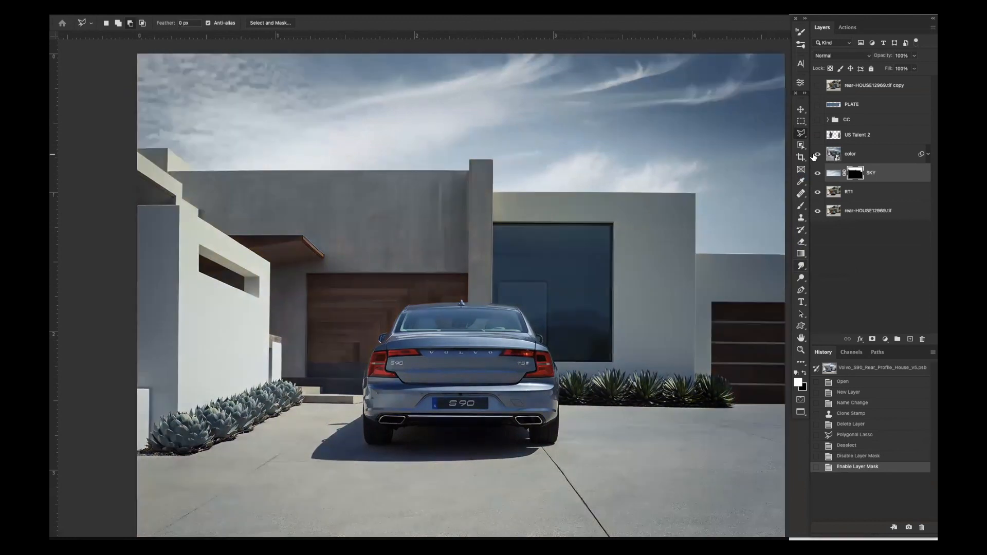
click(817, 155)
click(813, 157)
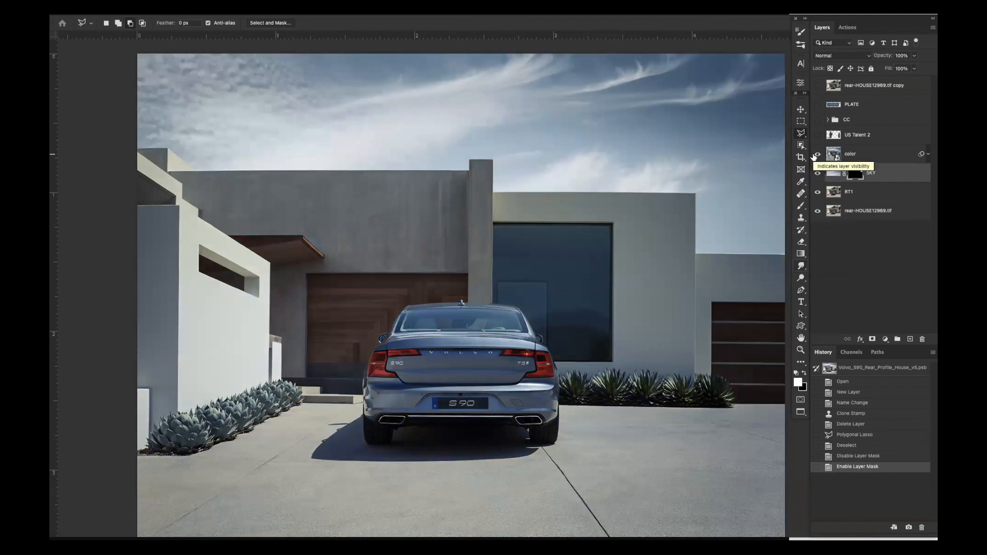
click(814, 157)
click(814, 157)
click(813, 157)
click(813, 158)
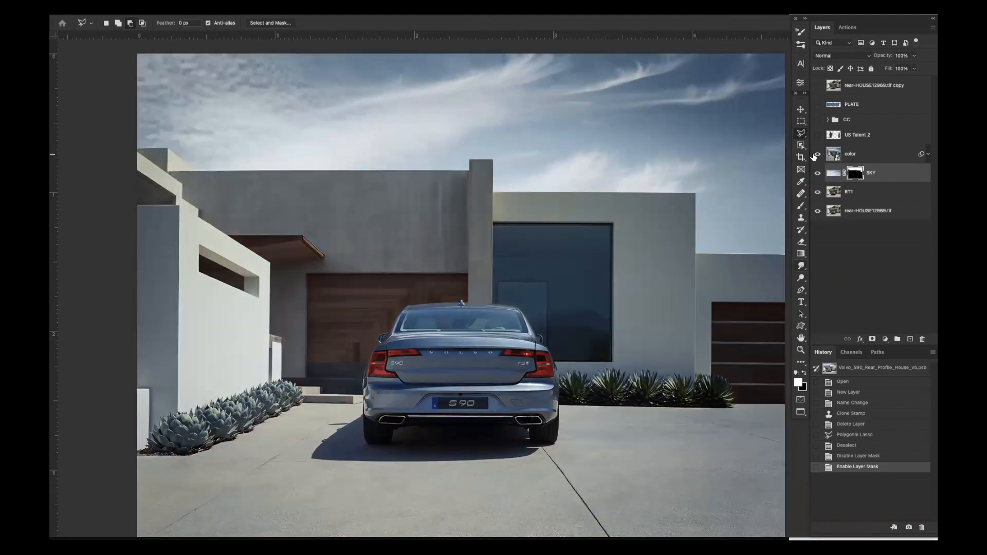
click(813, 158)
click(813, 157)
click(813, 158)
click(813, 157)
click(816, 154)
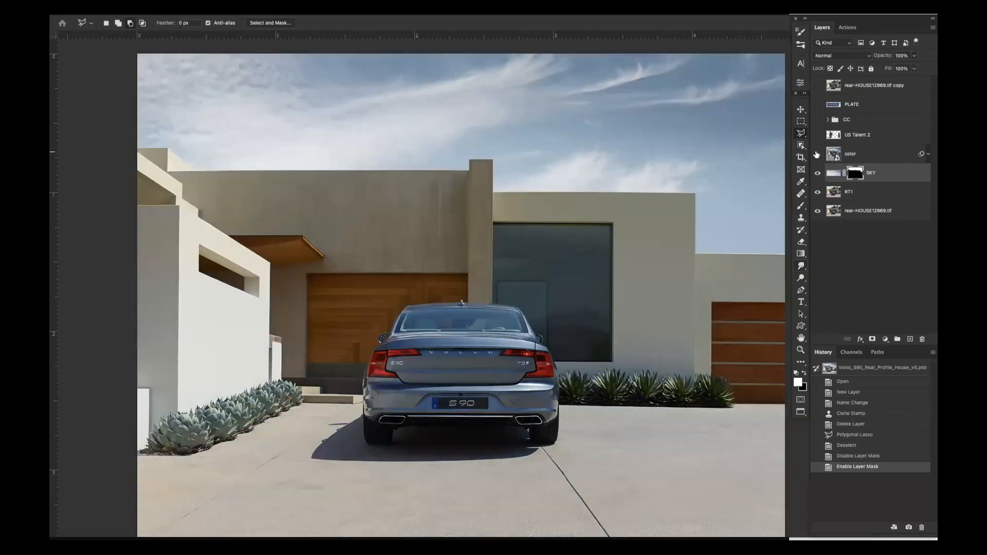
click(816, 155)
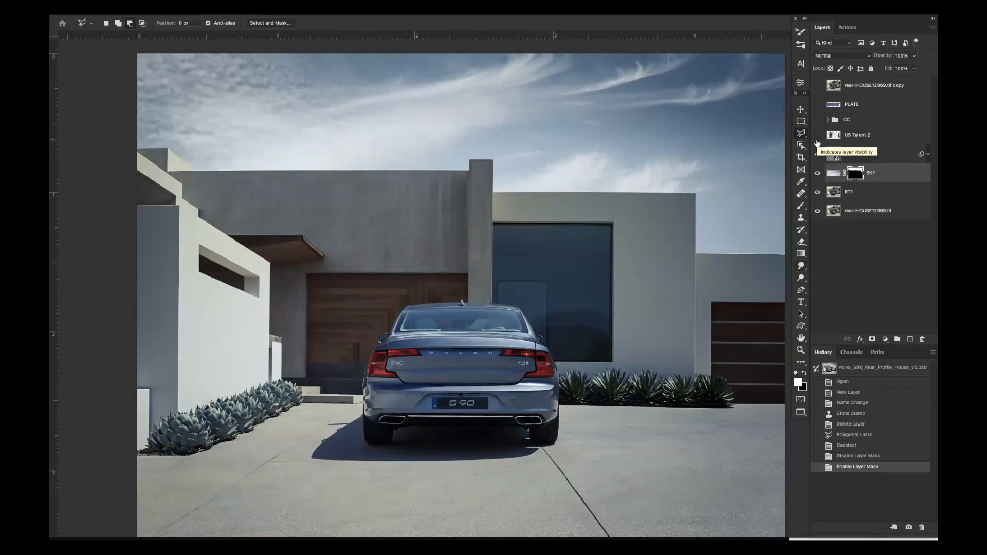
Show the US Talent 2 layer and toggle its visibility to compare the scene with and without the people, leaving it shown.
click(817, 136)
click(818, 136)
click(818, 135)
click(817, 135)
click(818, 136)
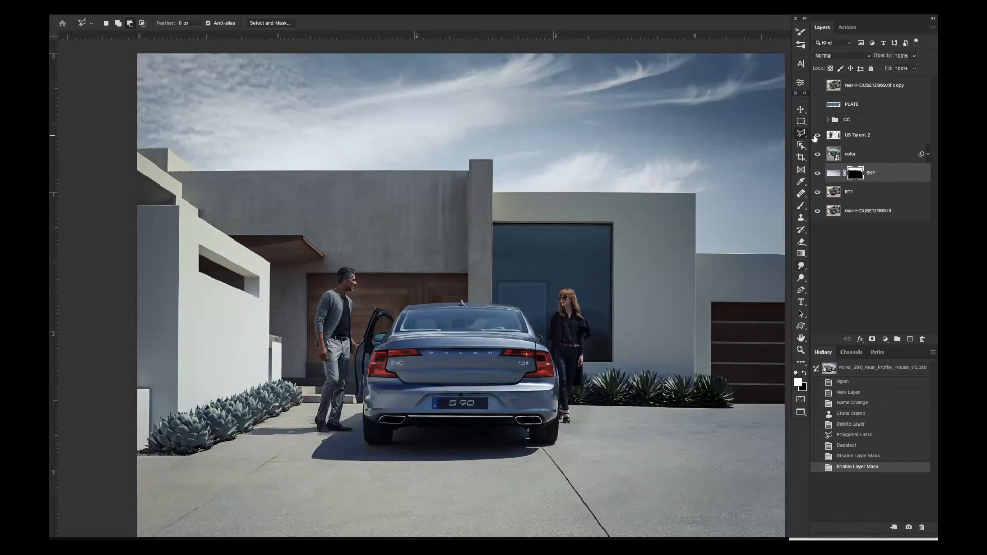
Hide the color, SKY, RT1 and rear-HOUSE12969.tif layers to view US Talent 2 on its own, and show them again.
mouse_move(817, 154)
mouse_down()
mouse_move(818, 212)
mouse_move(817, 154)
mouse_up()
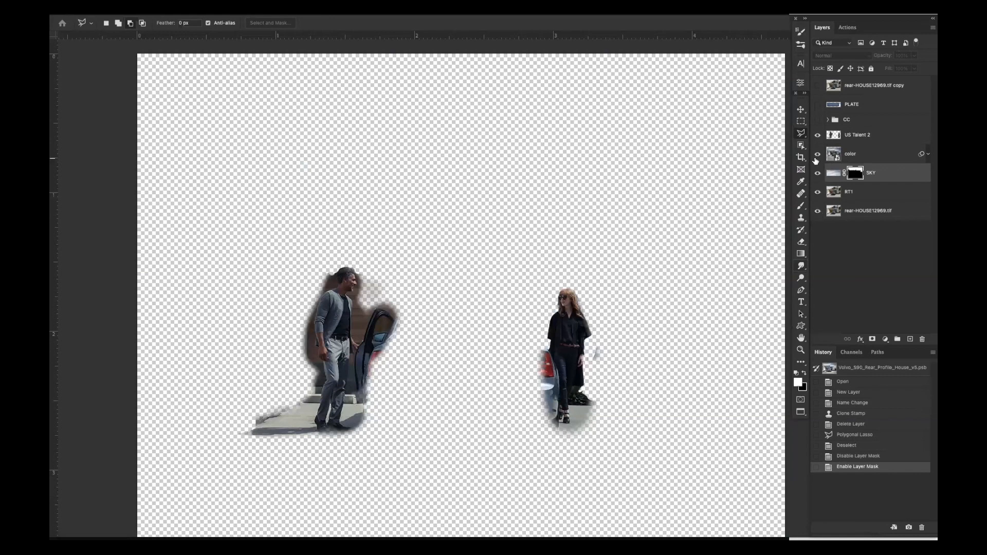
click(817, 136)
click(818, 135)
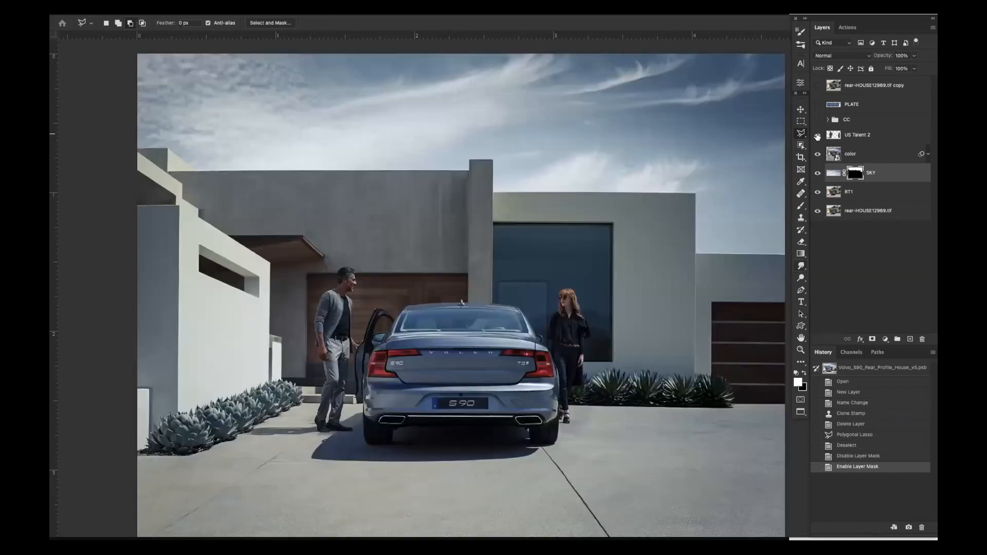
click(817, 135)
click(817, 135)
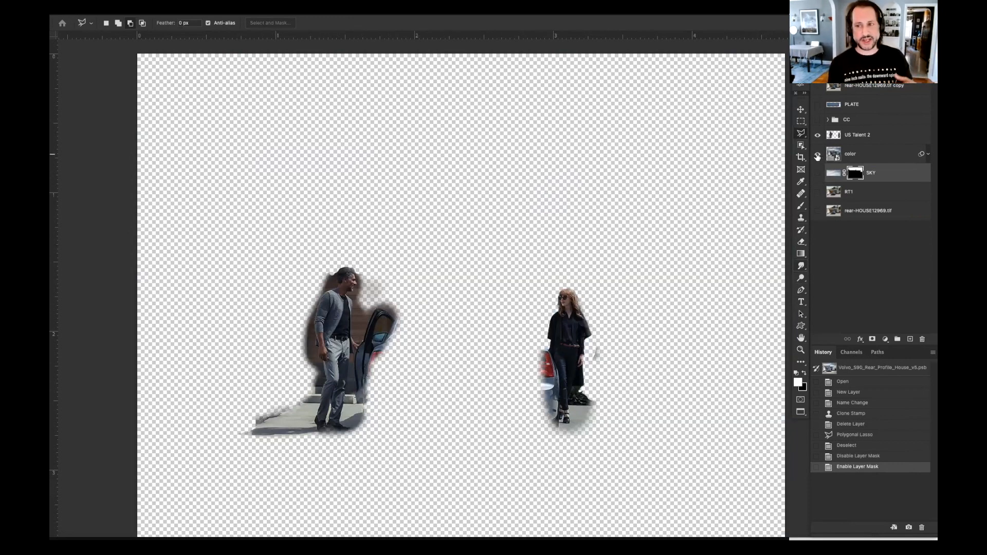
drag(817, 156, 819, 210)
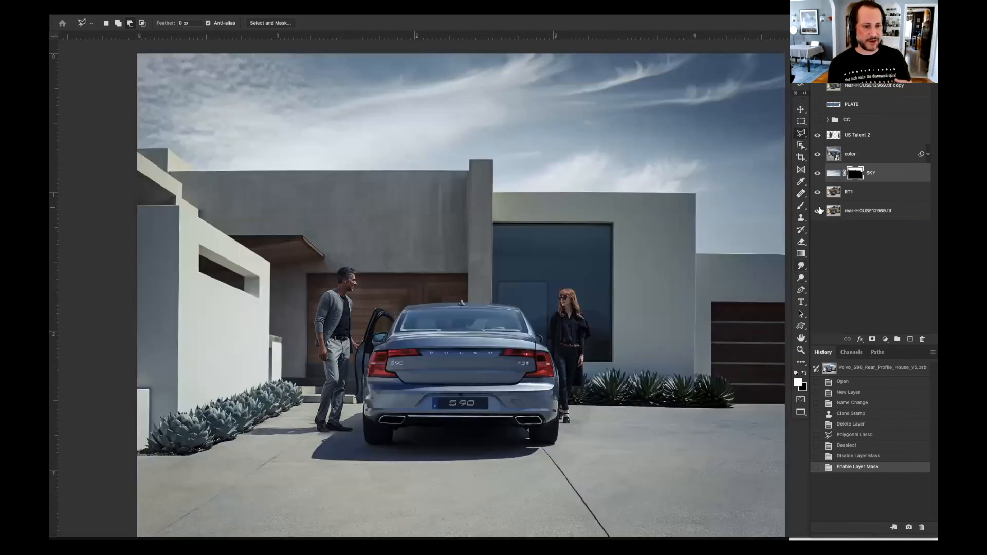
Toggle the US Talent 2 layer's visibility against the full composite, leaving it shown.
click(817, 135)
click(816, 135)
click(817, 135)
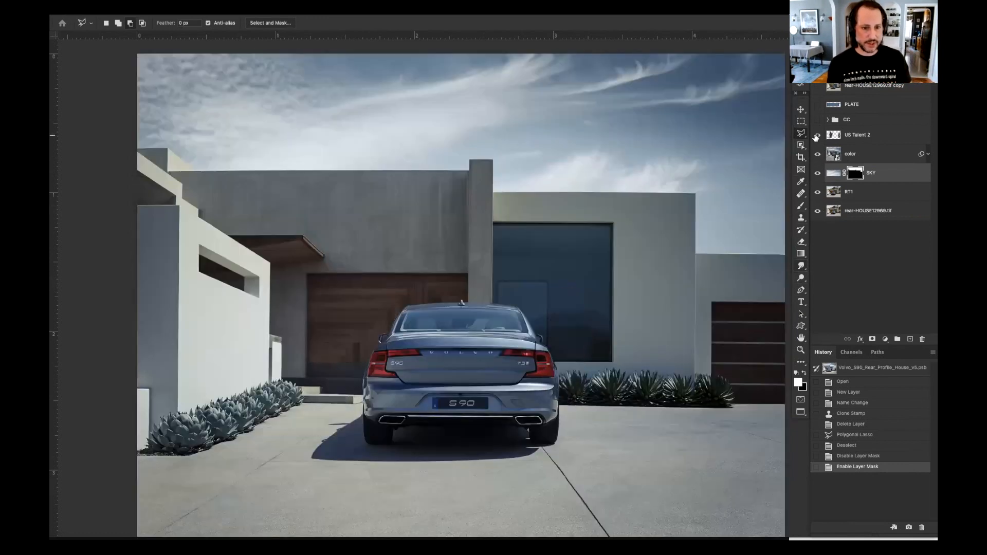
click(817, 135)
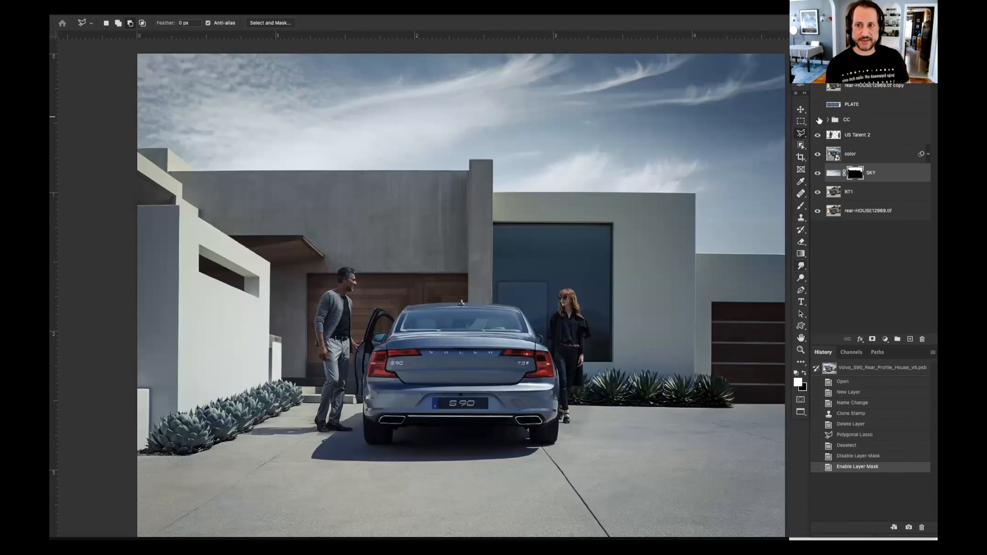
Show and expand the CC group, toggling its visibility to compare the image with and without the colour corrections.
click(817, 121)
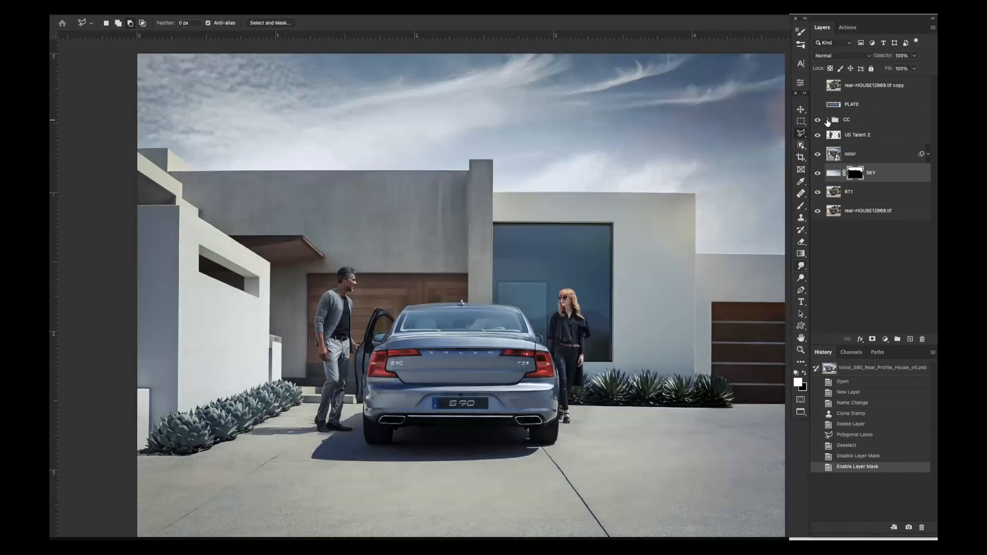
click(827, 120)
click(814, 120)
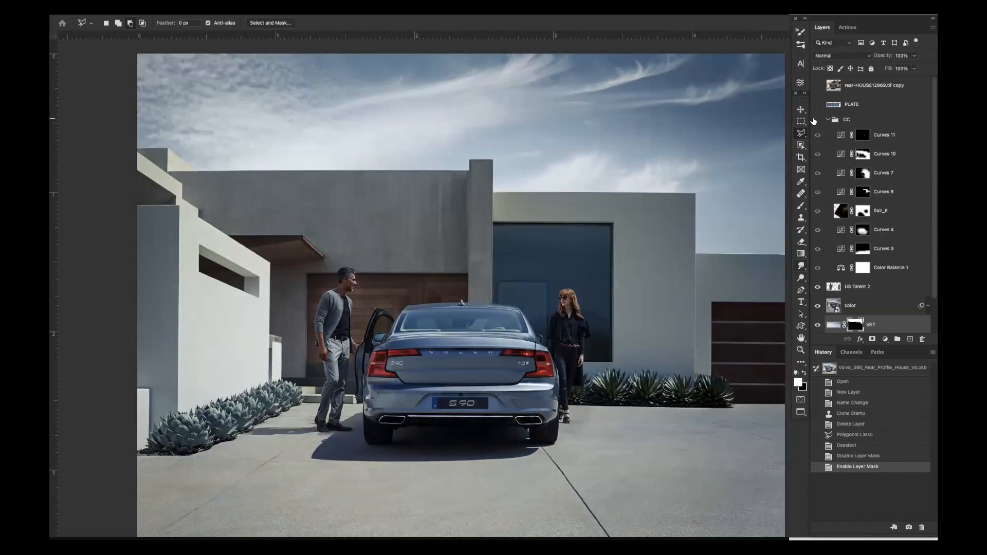
click(816, 120)
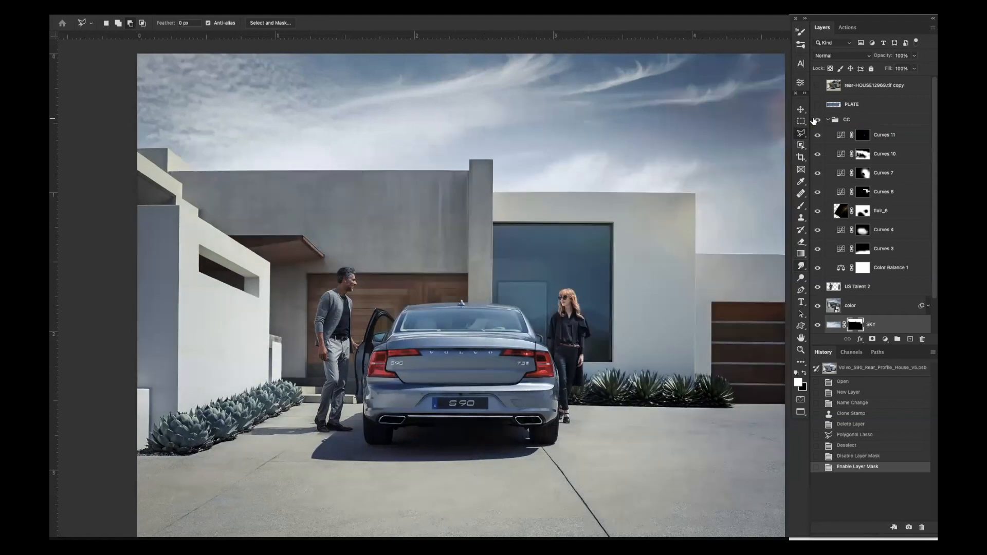
Hide all layers inside the CC group except Color Balance 1, and toggle Curves 3 to compare its effect.
drag(816, 138, 818, 275)
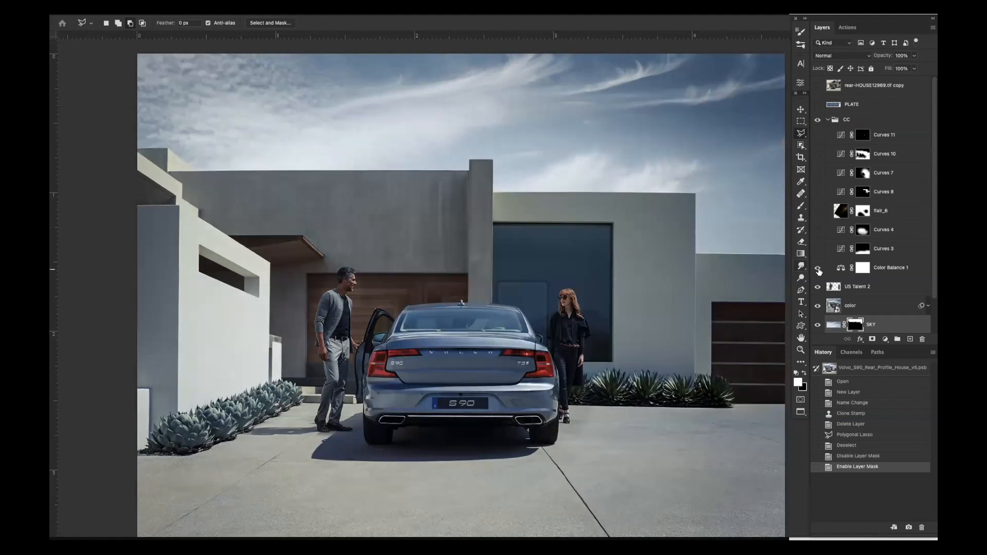
click(817, 251)
click(818, 251)
click(818, 251)
click(817, 249)
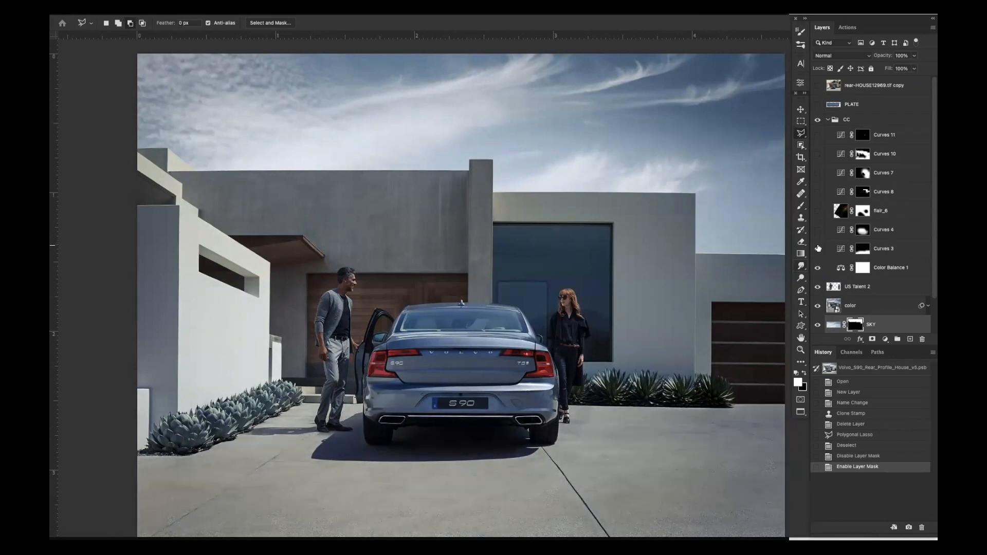
Show the Curves 4 adjustment above the visible Curves 3, toggling Curves 4 to compare its effect.
click(817, 231)
click(817, 230)
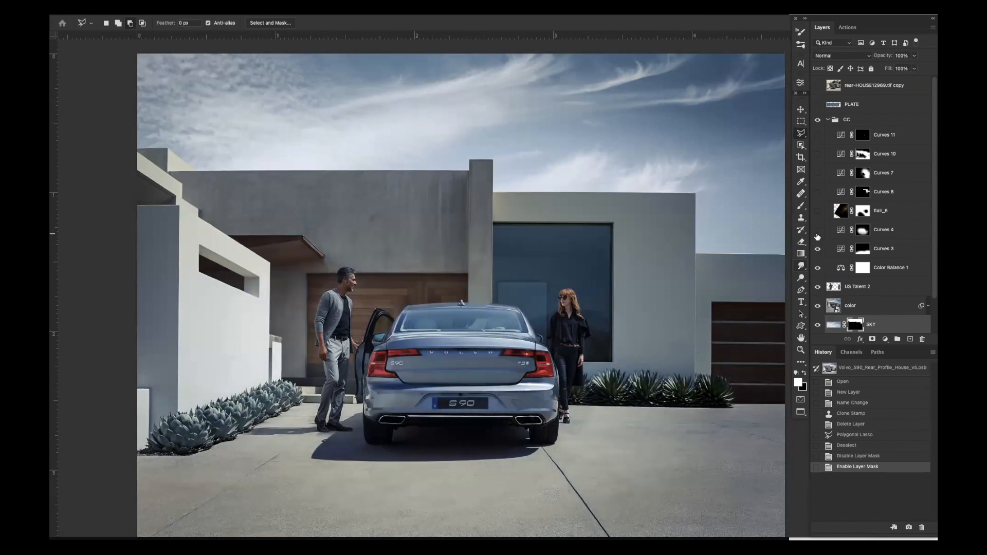
click(818, 230)
click(817, 230)
Show the flair_6 layer in the CC group and toggle its visibility repeatedly to compare the lens flare, leaving it on.
click(817, 210)
click(817, 215)
click(818, 215)
click(817, 215)
click(818, 215)
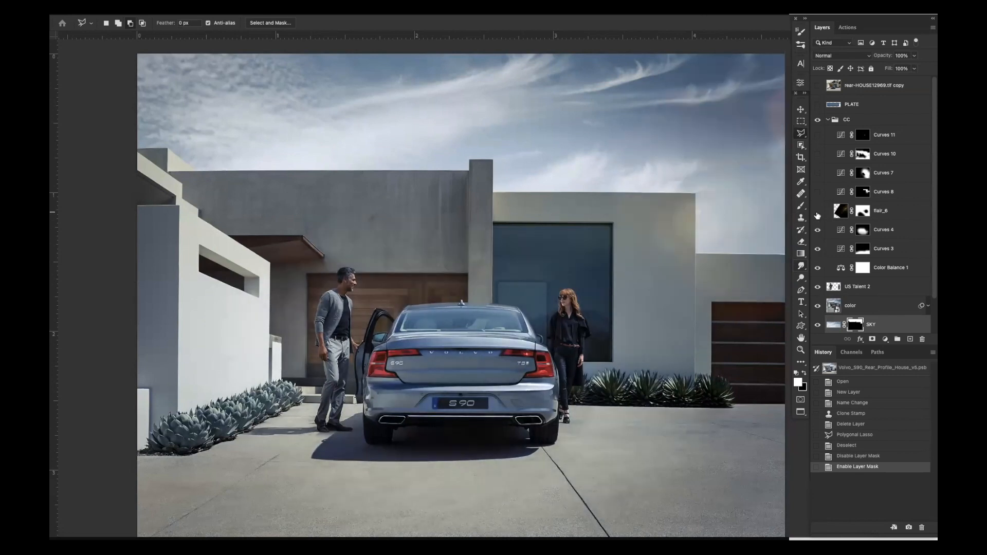
click(818, 215)
click(818, 215)
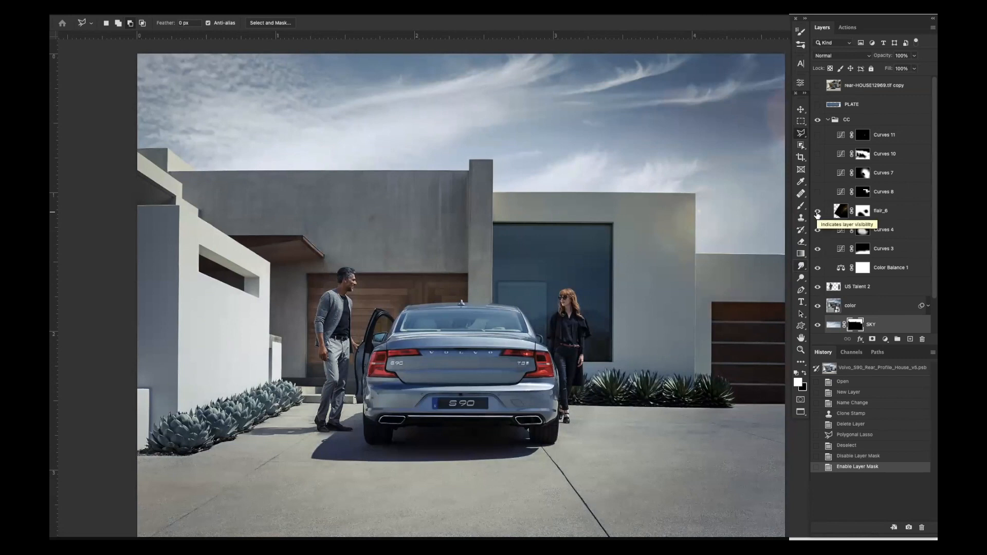
click(817, 215)
click(817, 215)
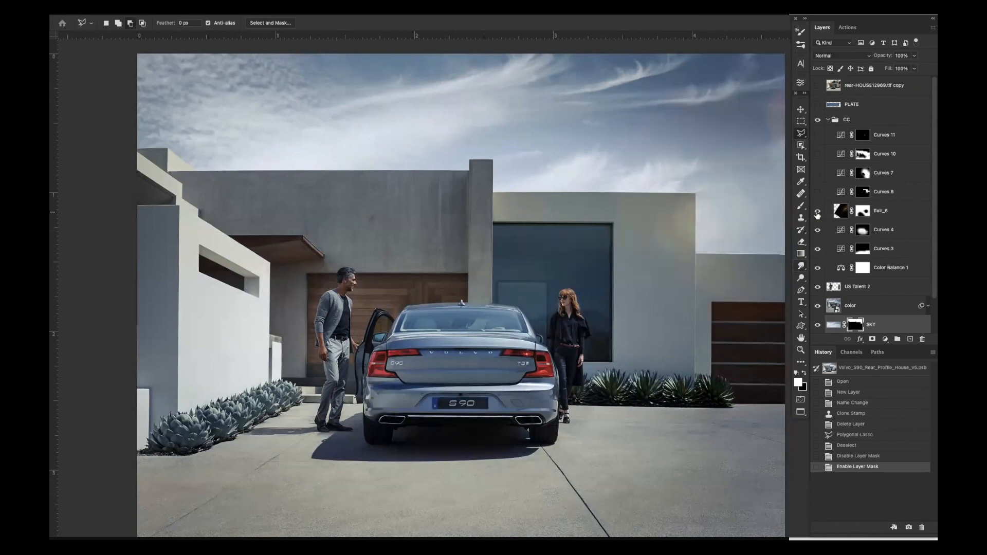
click(817, 215)
click(817, 215)
Show the Curves 6 adjustment layer and toggle its visibility to compare its effect, leaving it on.
click(815, 195)
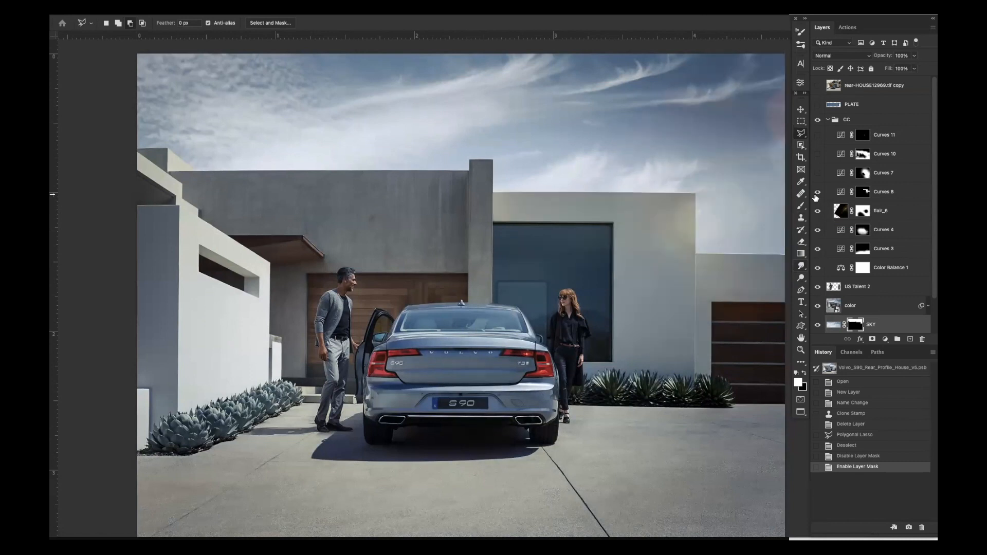
click(816, 195)
click(816, 194)
click(817, 195)
click(816, 194)
Show the Curves 7 and Curves 10 adjustment layers, toggling Curves 7 to compare its effect.
click(818, 174)
click(818, 175)
click(817, 175)
click(818, 175)
click(817, 175)
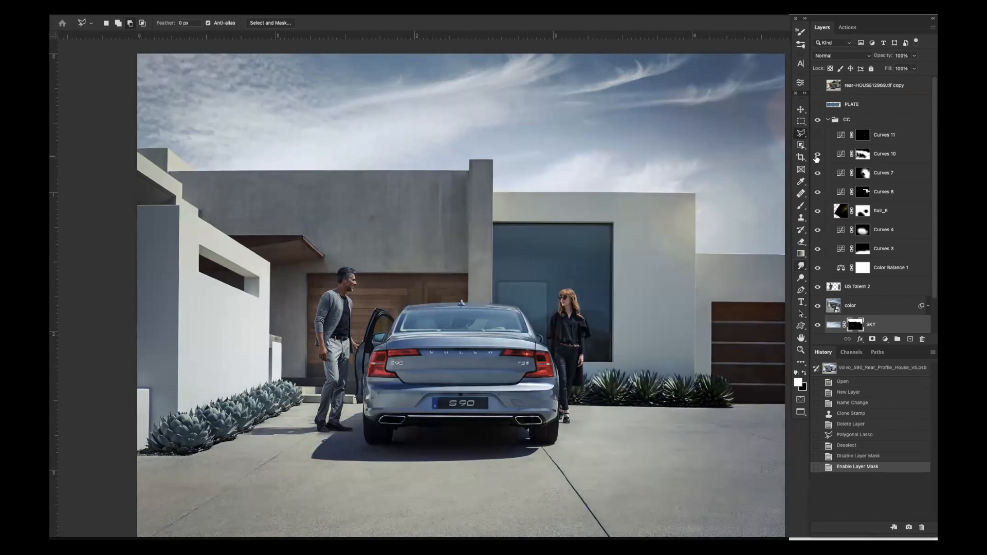
click(817, 154)
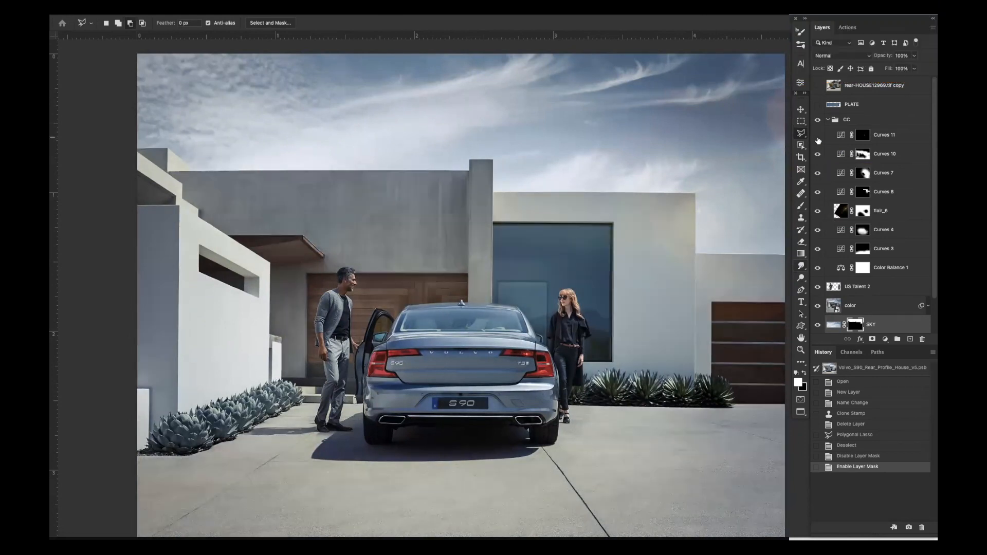
Show the Curves 11 adjustment layer and toggle its visibility repeatedly to compare its effect, leaving it on.
click(817, 135)
click(817, 135)
click(817, 135)
click(817, 136)
click(817, 135)
click(817, 136)
click(817, 136)
click(817, 136)
click(817, 136)
Toggle the whole CC group's visibility to compare the image before and after all colour corrections, leaving it shown.
click(816, 121)
click(816, 121)
click(817, 120)
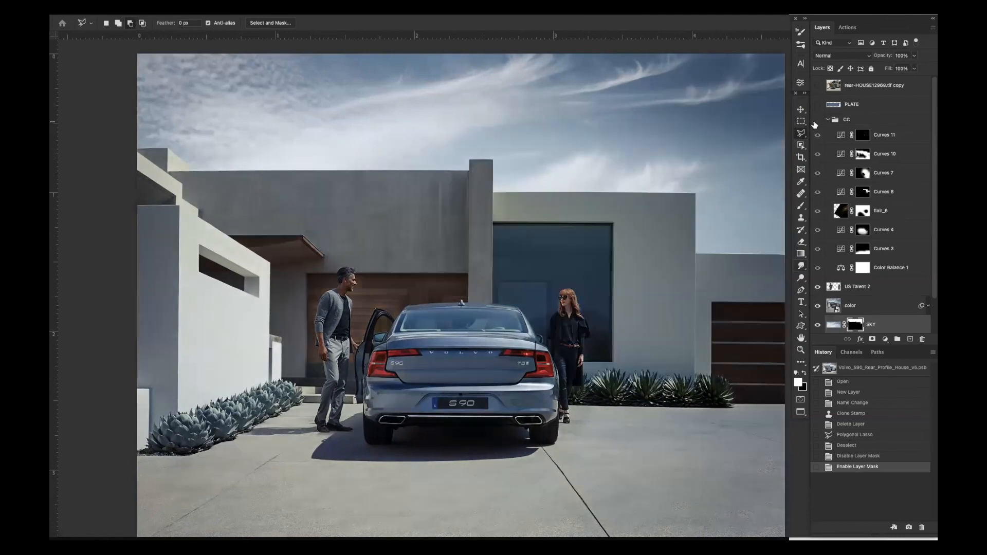
click(816, 120)
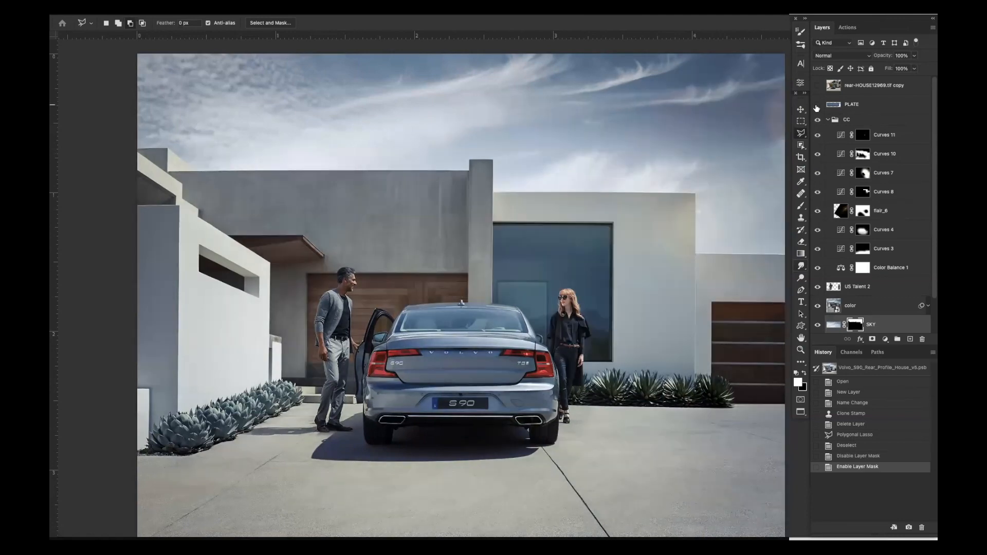
Show the PLATE layer and toggle its visibility to compare the lettered and blank licence plates, leaving it on.
click(817, 106)
click(817, 106)
click(817, 106)
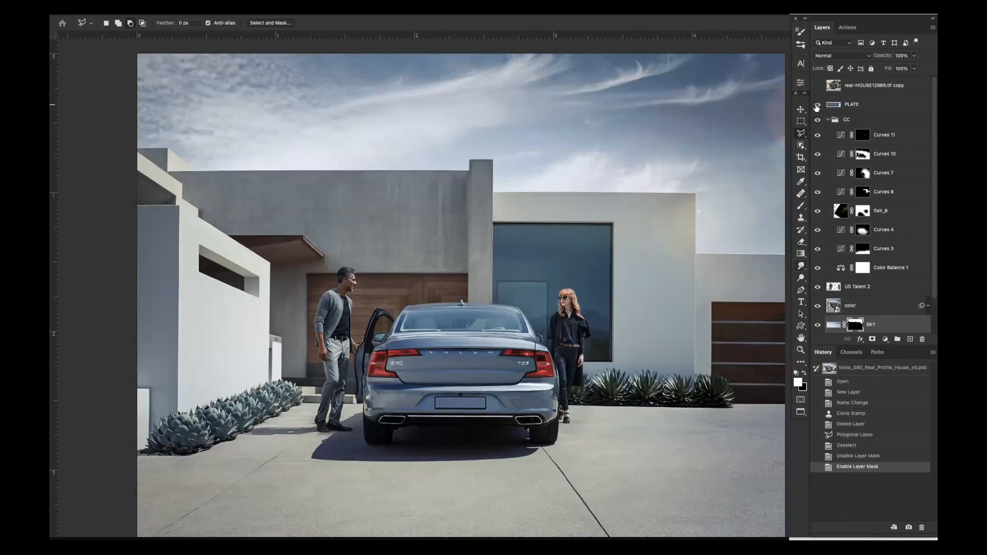
click(816, 106)
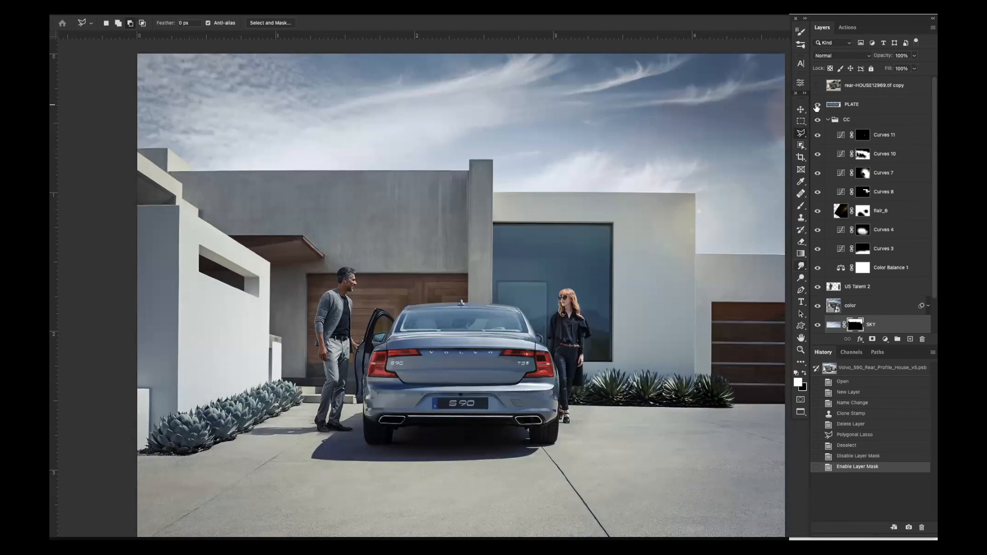
click(817, 106)
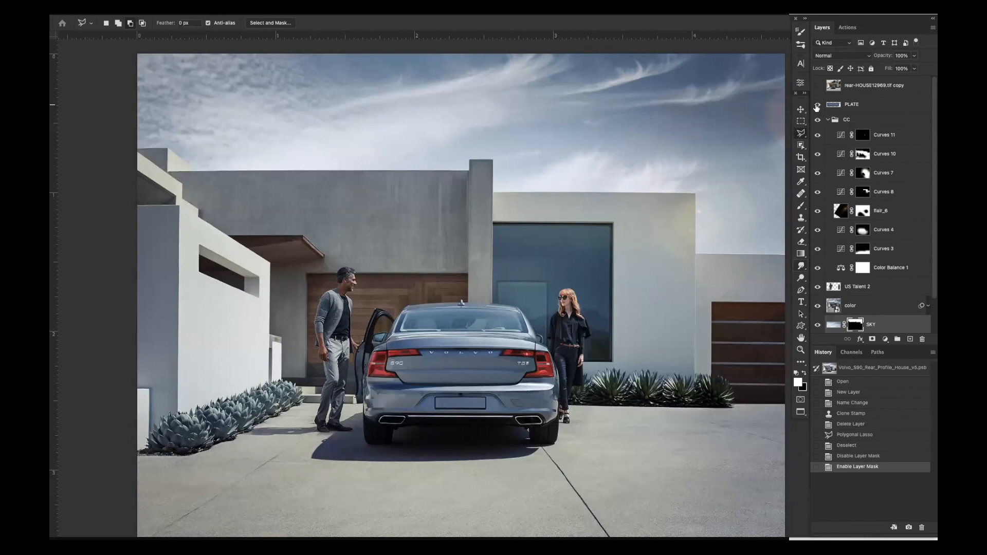
click(816, 105)
click(816, 105)
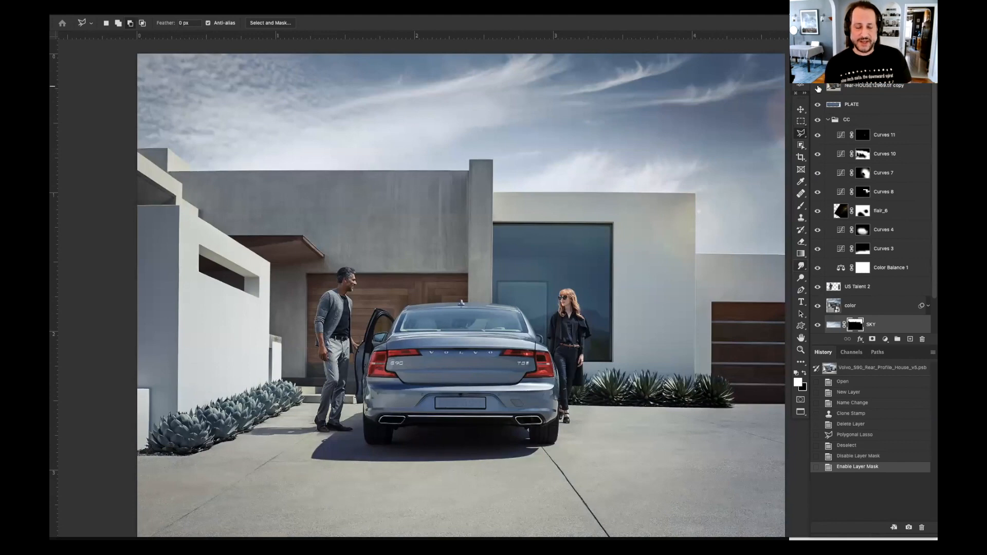
Toggle the top rear-HOUSE12969.tif copy layer to compare the original photo with the finished composite, leaving it hidden.
click(818, 88)
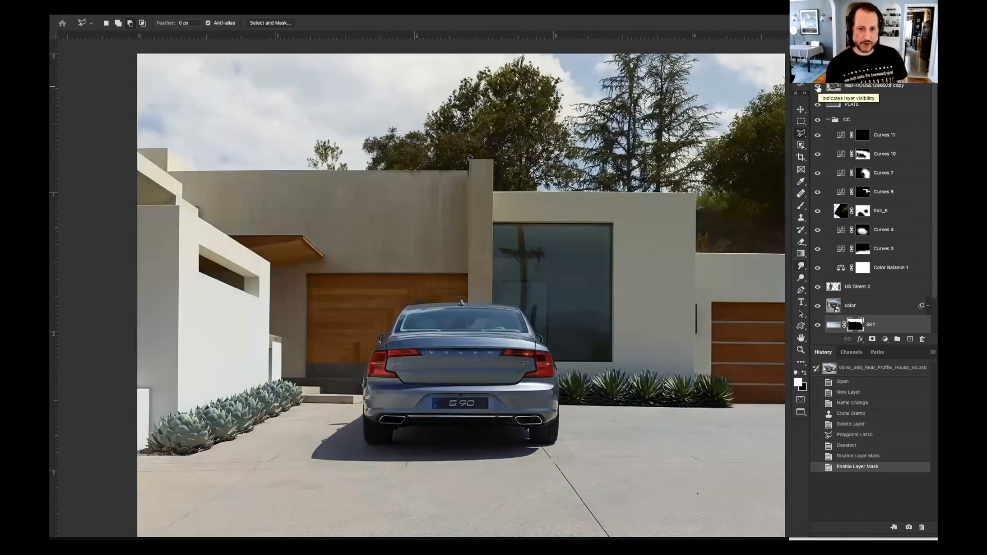
click(817, 88)
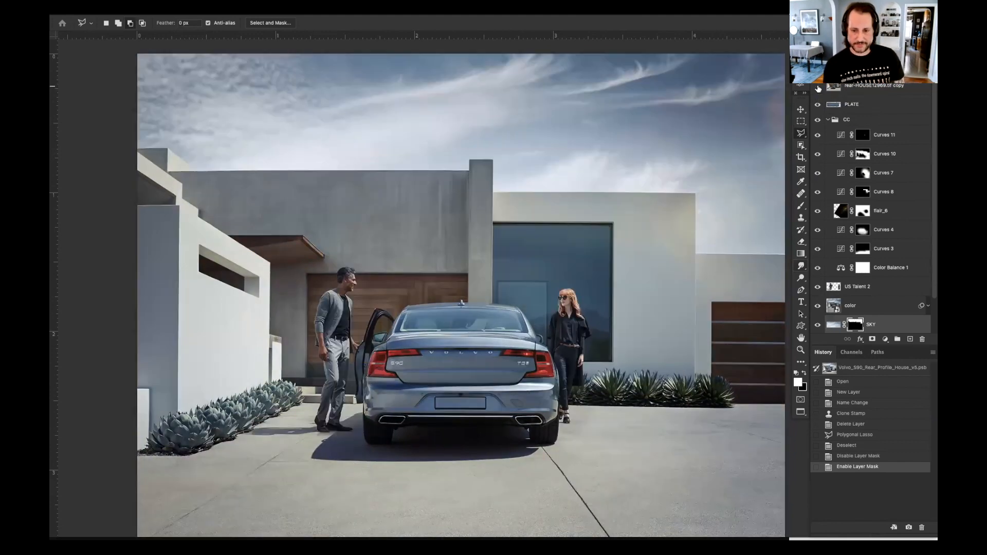
click(818, 88)
click(818, 89)
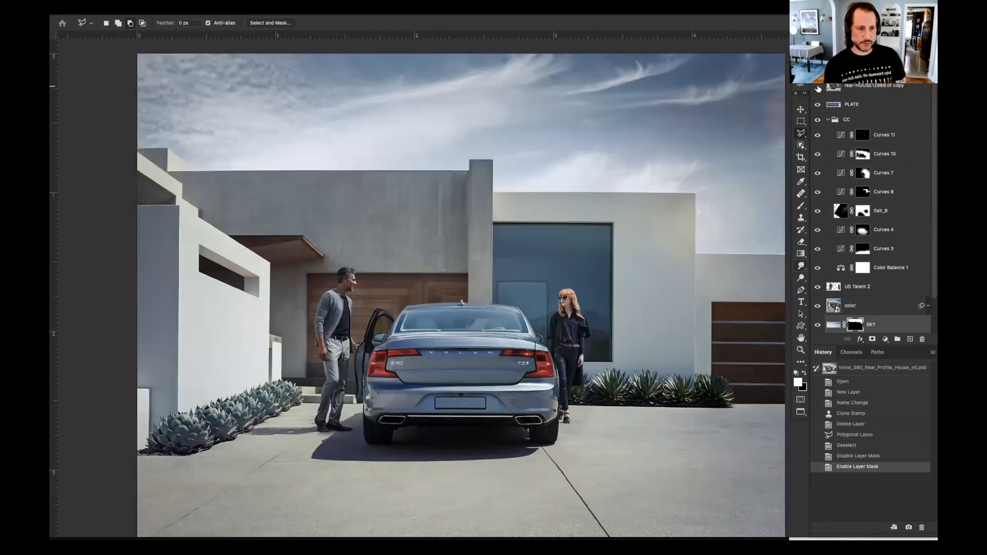
Compare the original photo with the finished composite by isolating the top rear-HOUSE12969.tif copy layer and restoring the other layers.
click(818, 89)
click(818, 88)
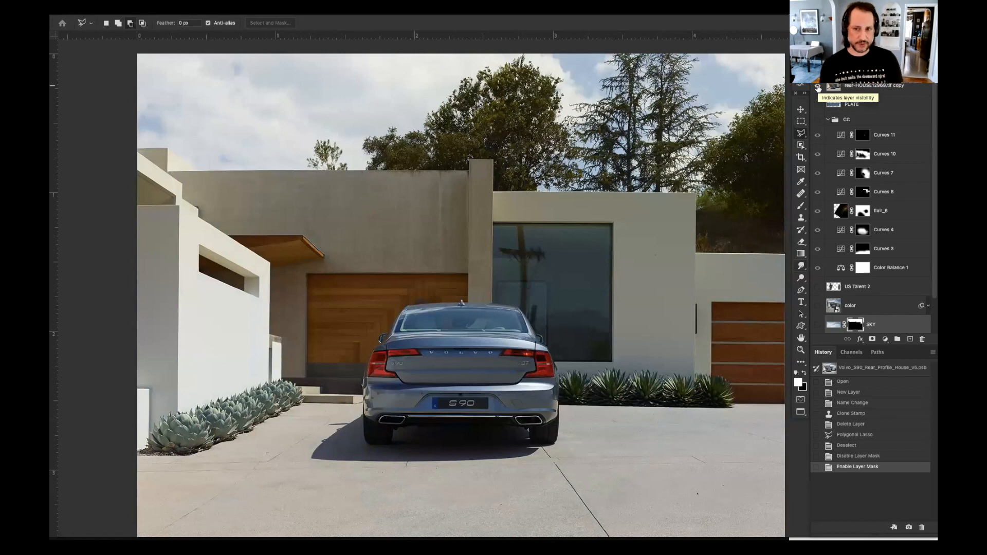
alt+click(818, 88)
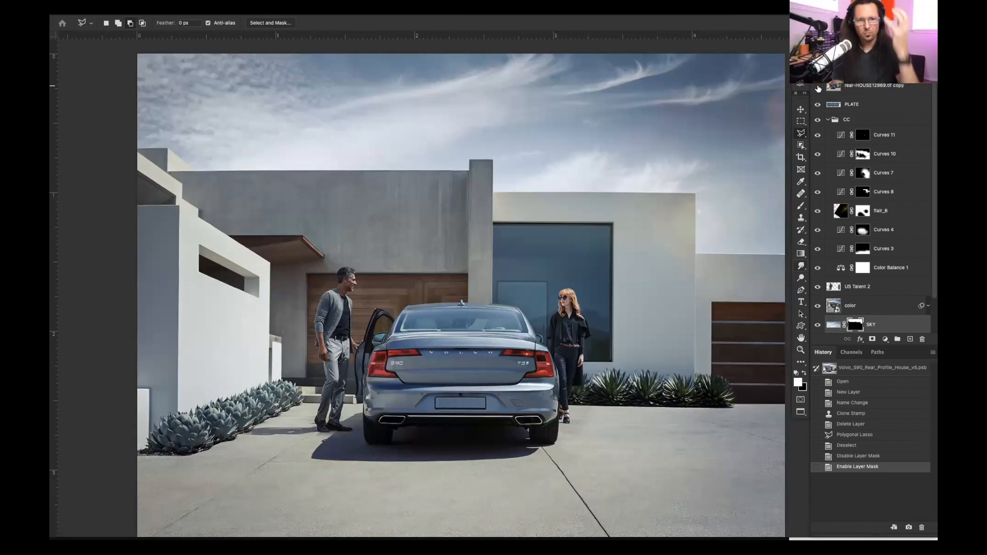
alt+click(818, 88)
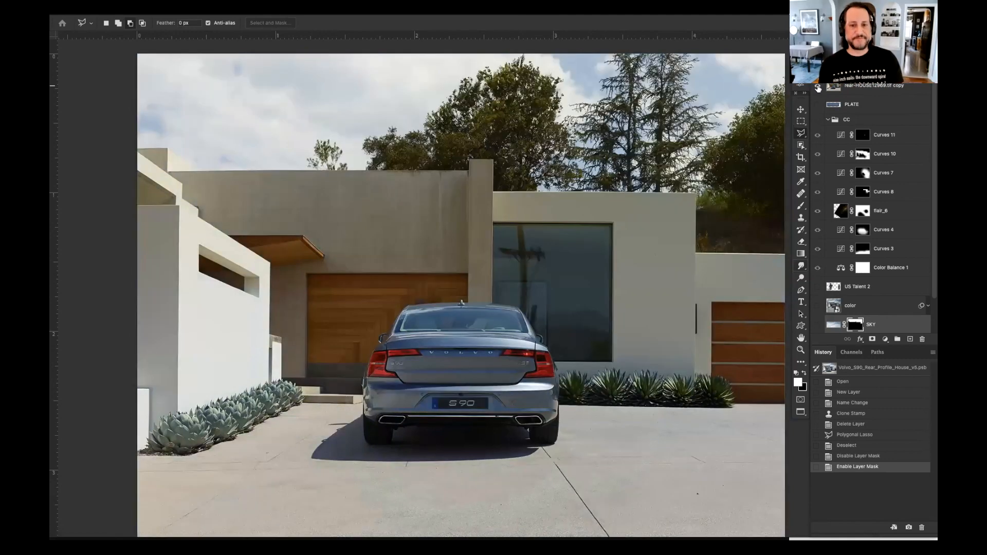
alt+click(817, 87)
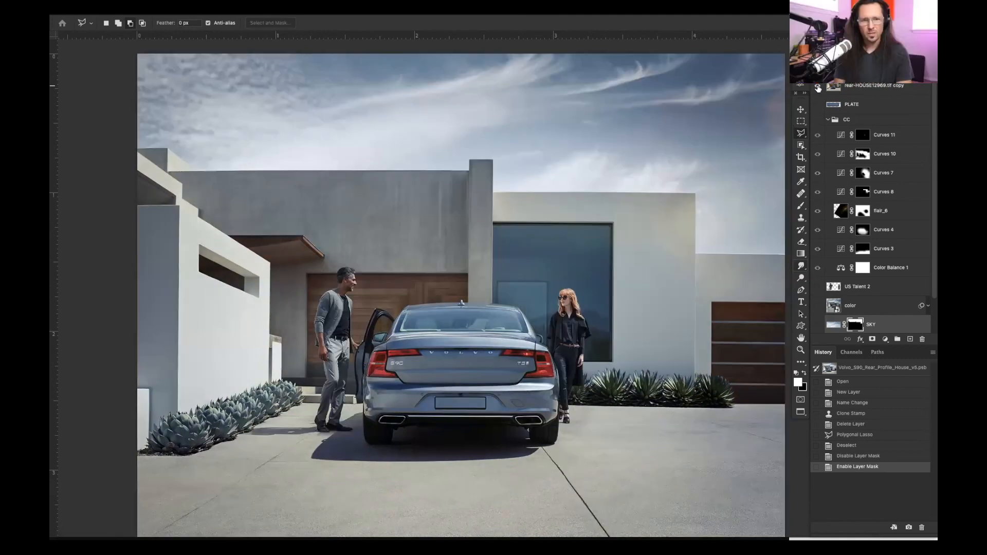
alt+click(818, 88)
alt+click(817, 88)
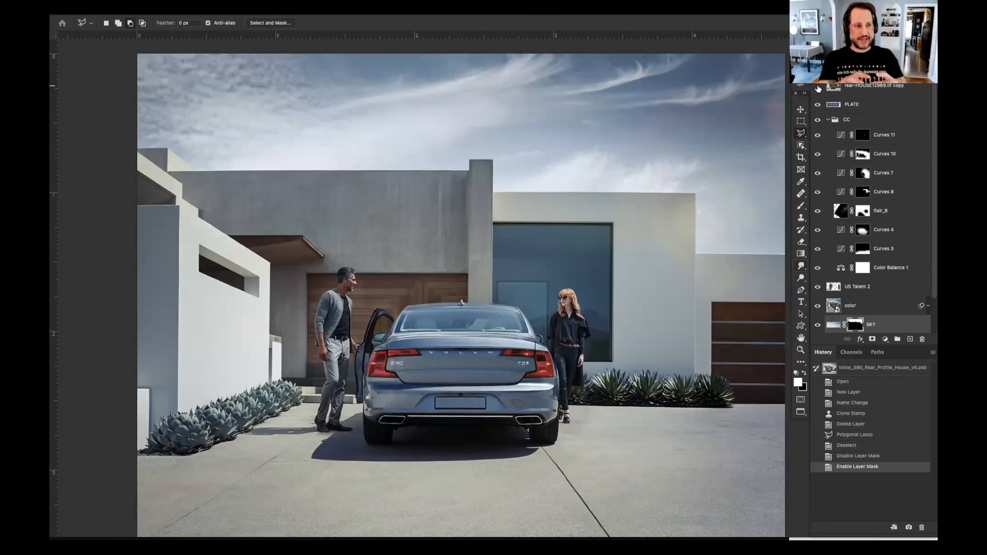
Add a Curves adjustment layer above the PLATE layer and set its blend mode to Color.
click(876, 105)
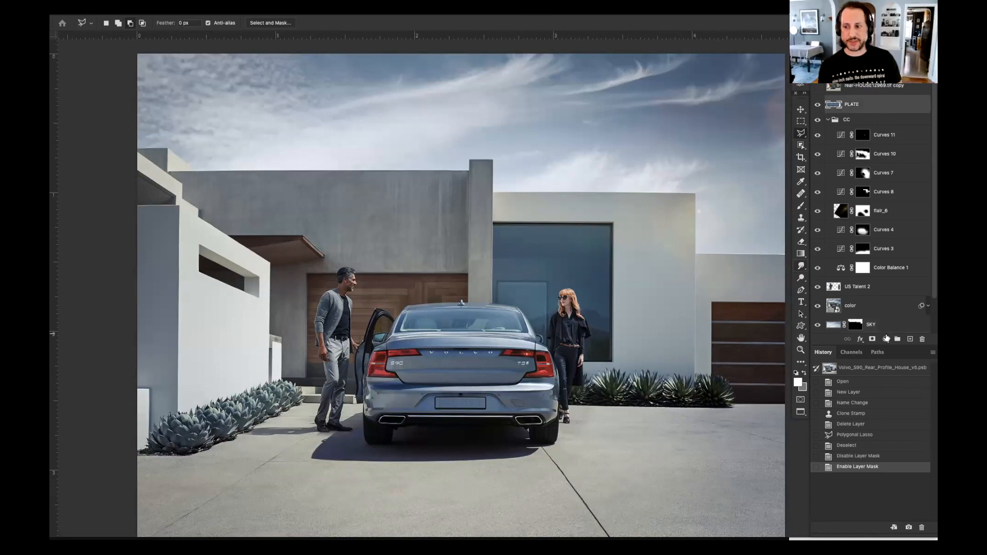
click(884, 340)
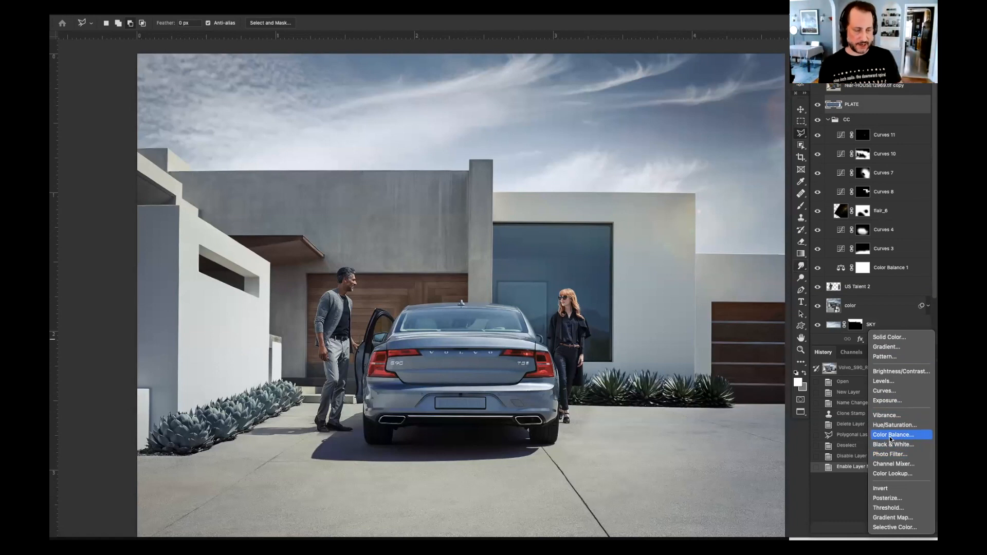
click(889, 390)
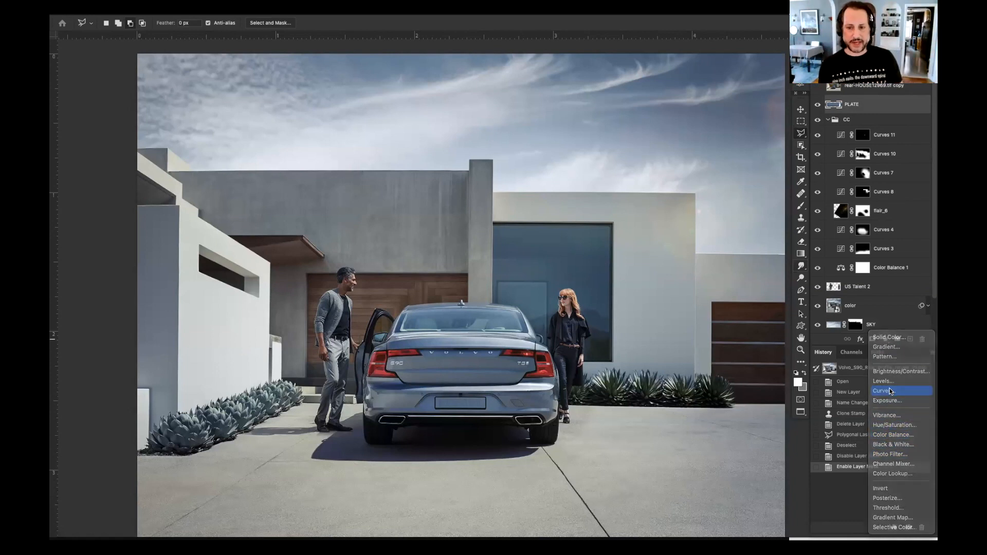
click(838, 56)
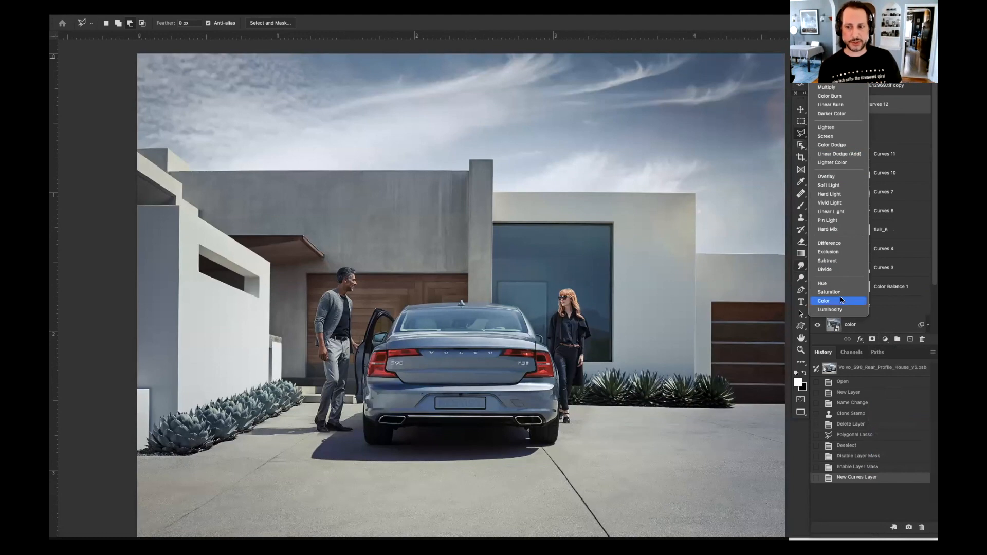
click(840, 309)
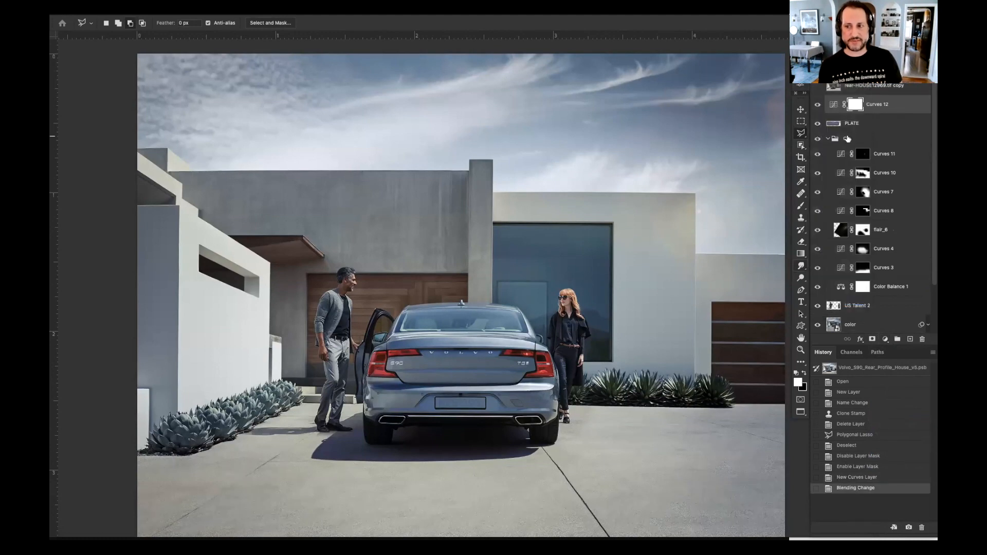
Move the new curves layer's Red channel black point to input 17, output 0.
click(834, 105)
click(831, 105)
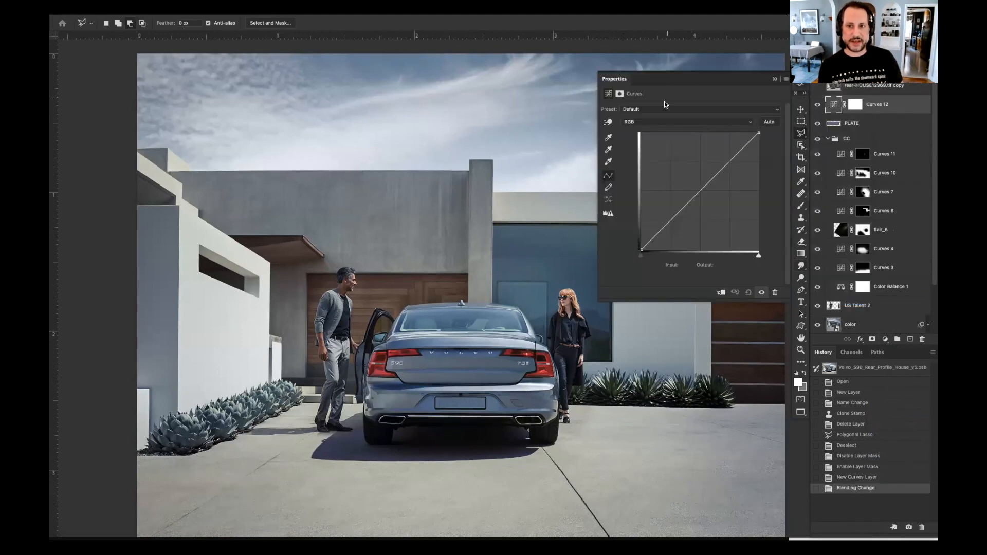
click(655, 119)
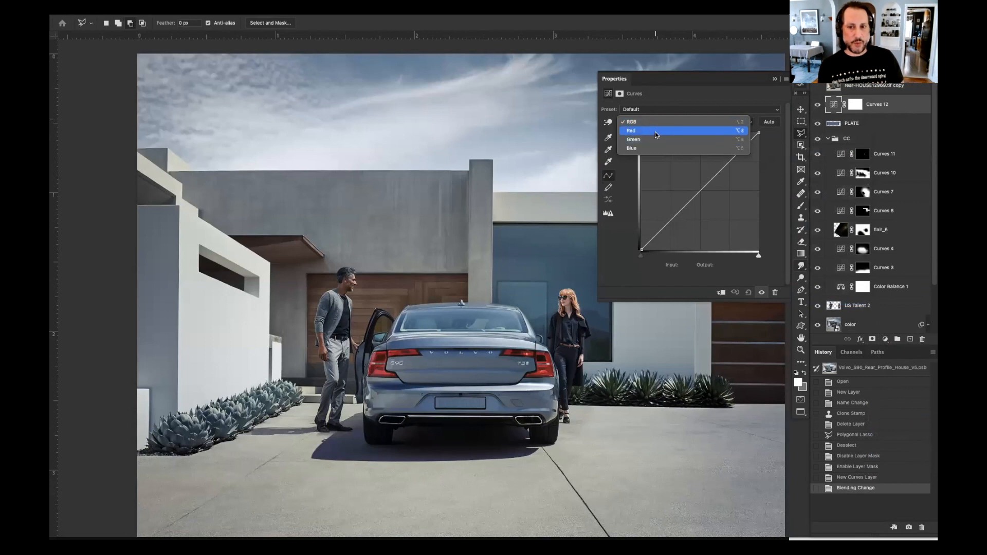
click(655, 131)
drag(639, 255, 648, 261)
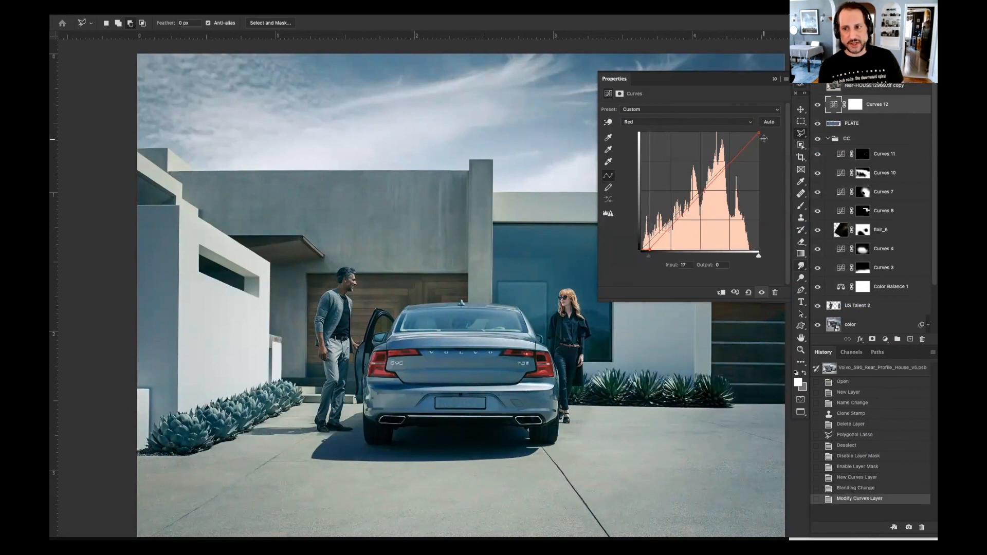
Lower the Blue channel's white point to output 229 at input 255, and hide the curves layer to compare.
click(700, 122)
click(689, 139)
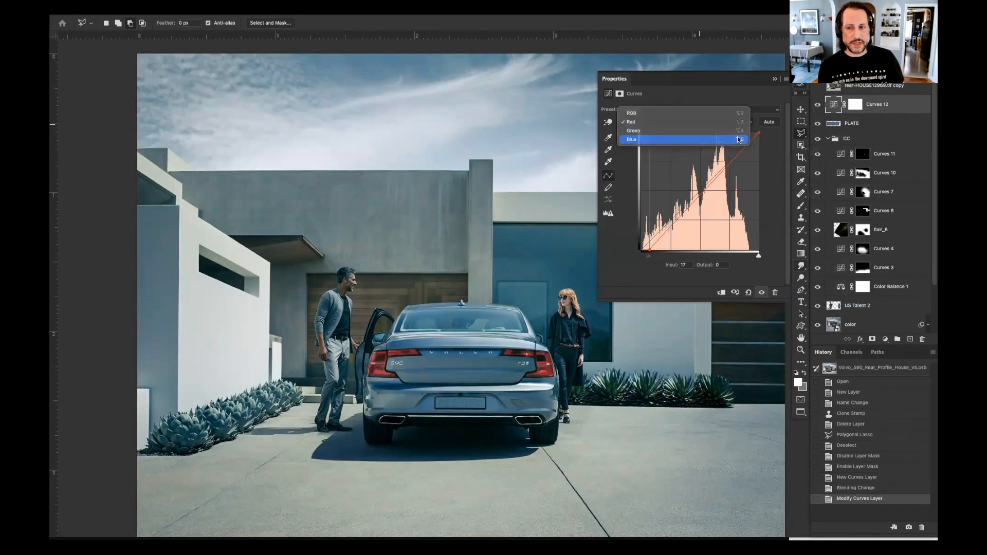
drag(759, 132, 760, 145)
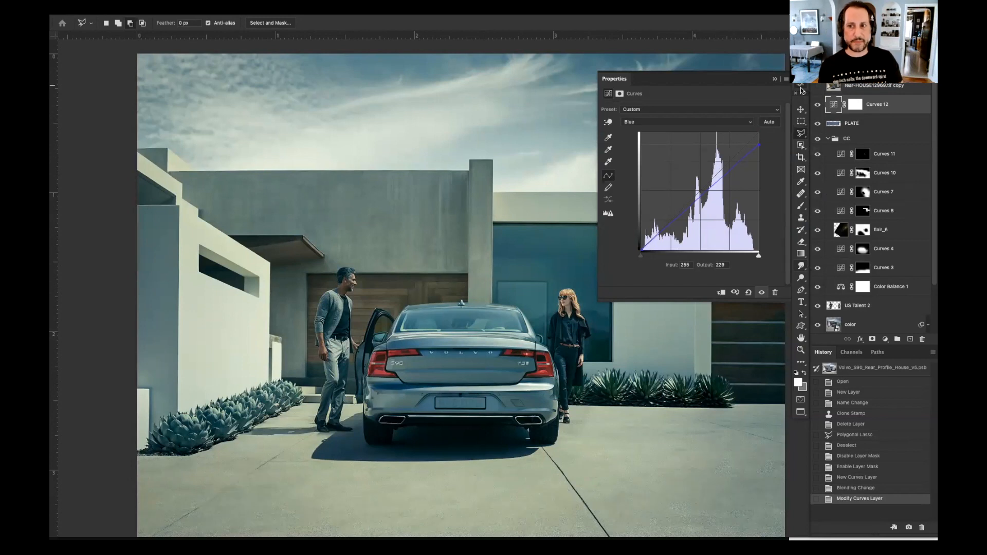
click(815, 106)
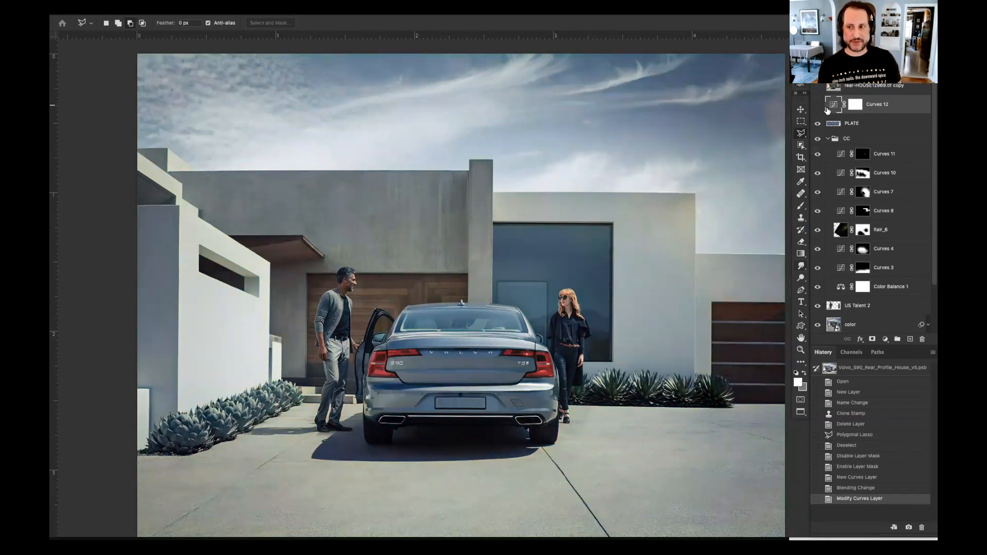
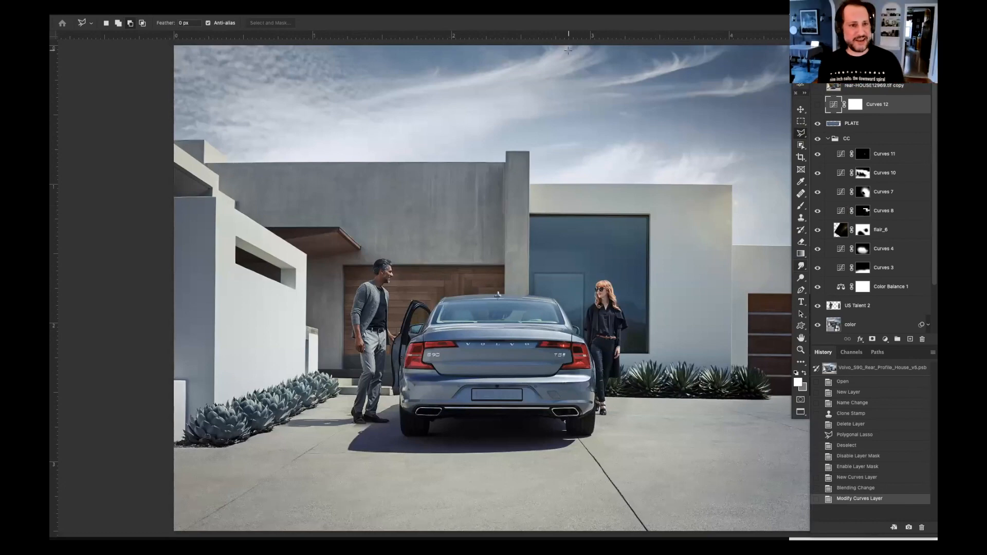
Switch to the JJN09030D014.psd document and show the whole portrait in full-screen mode.
key(f)
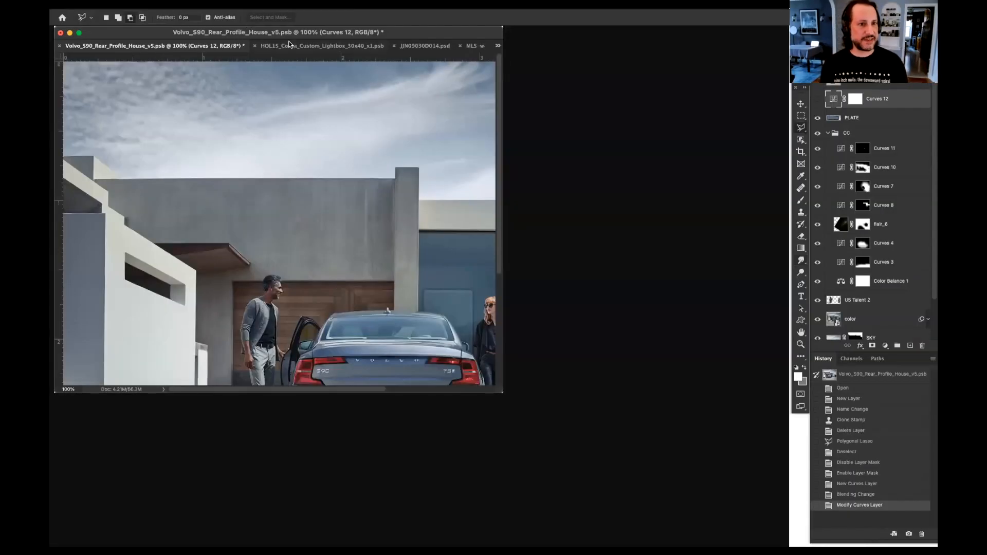
click(428, 47)
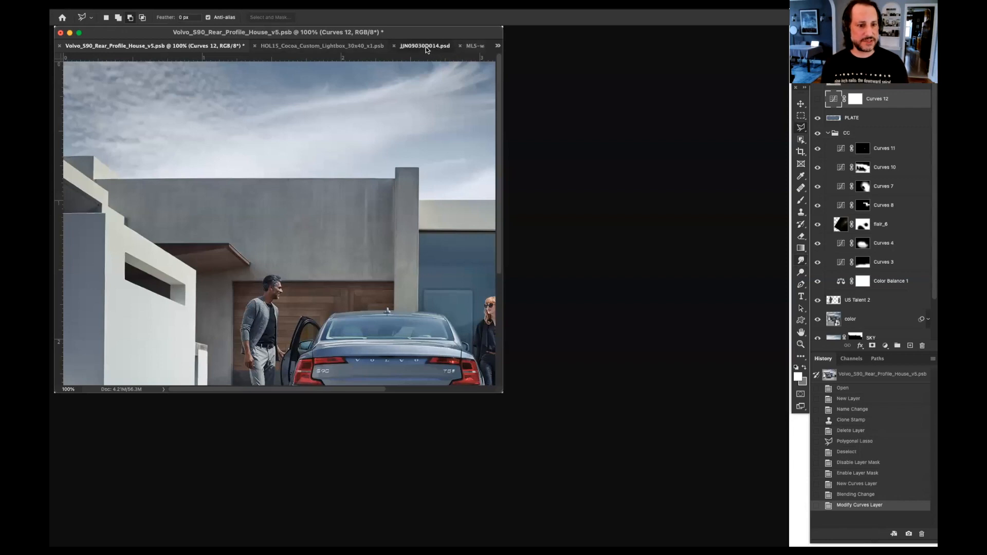
key(f)
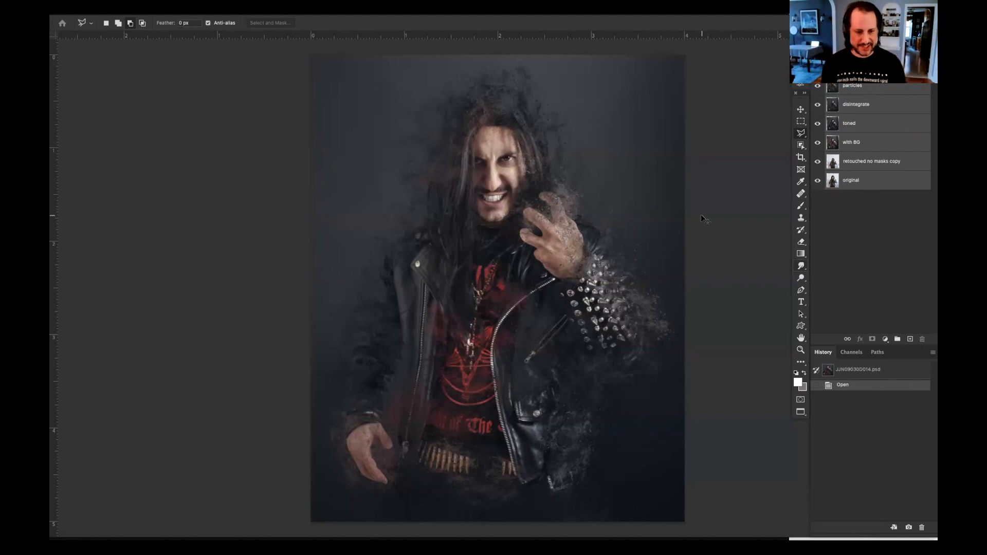
key(super+equal)
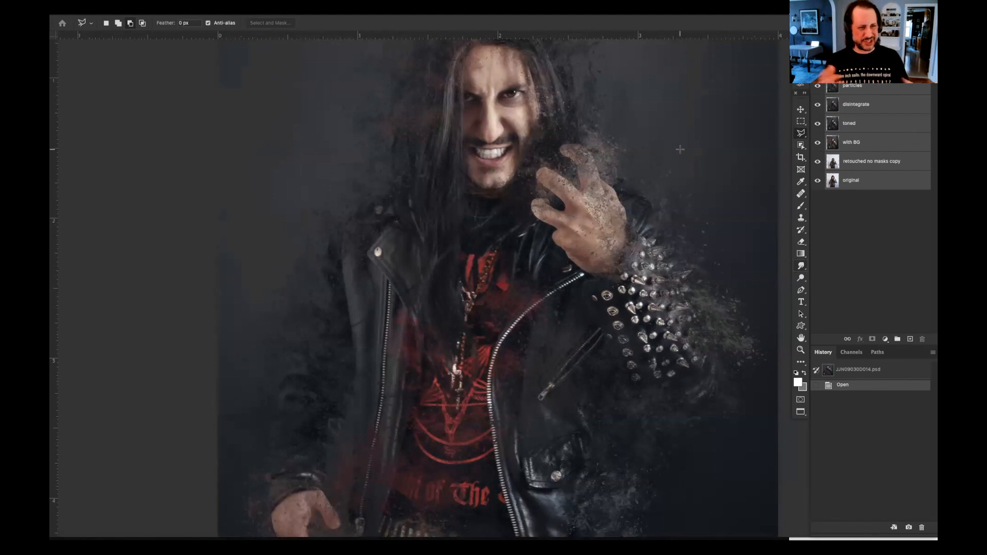
key(ctrl+0)
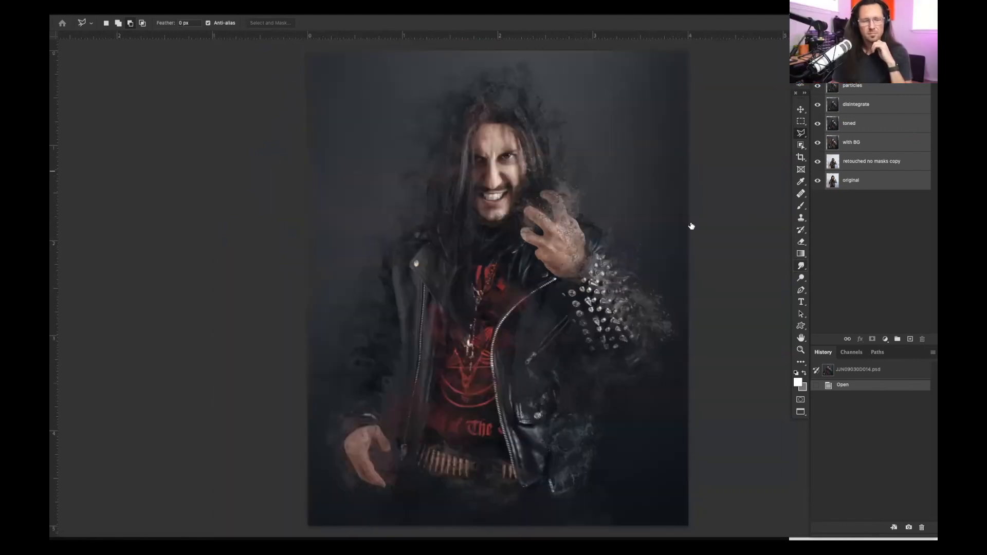
Show only the original layer, and toggle the retouched no masks copy layer repeatedly to compare the retouching, leaving it on.
alt+click(817, 182)
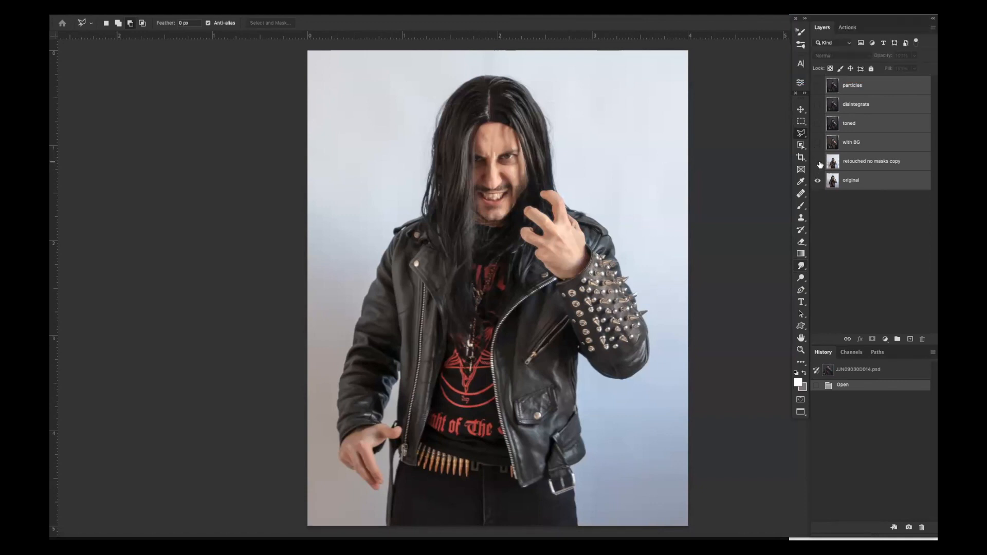
click(818, 161)
click(818, 161)
click(818, 162)
click(818, 161)
click(818, 161)
click(818, 161)
click(818, 162)
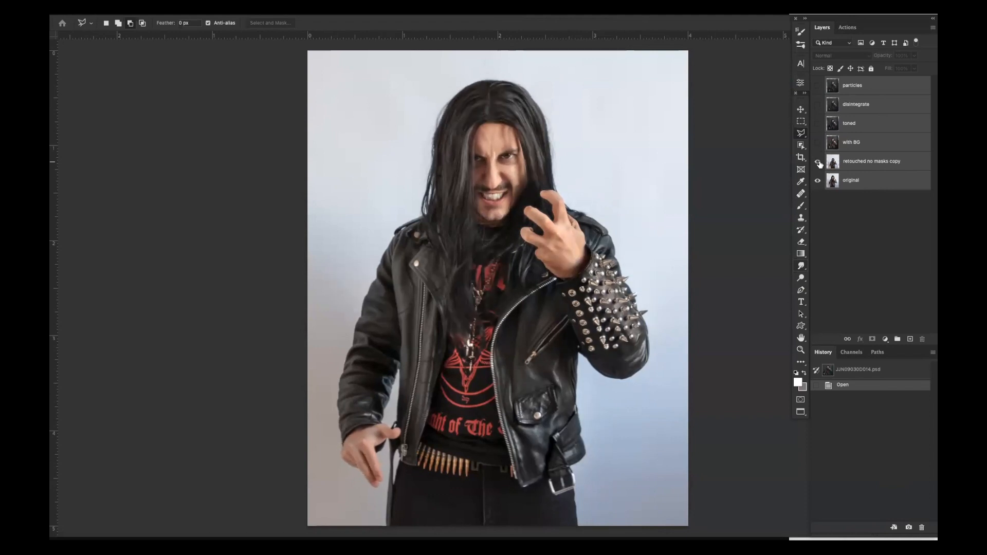
click(818, 161)
click(817, 161)
click(817, 161)
click(817, 162)
click(818, 161)
click(817, 161)
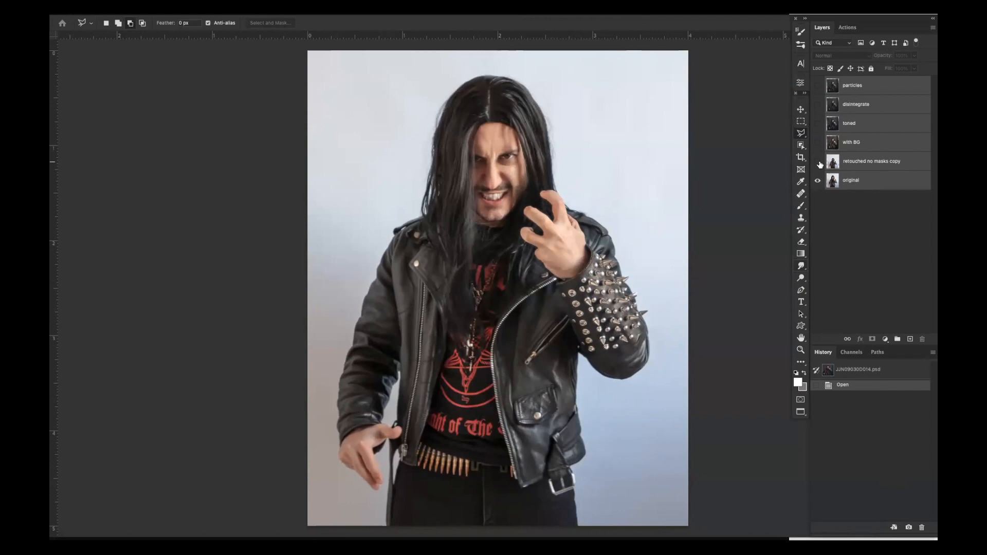
click(818, 162)
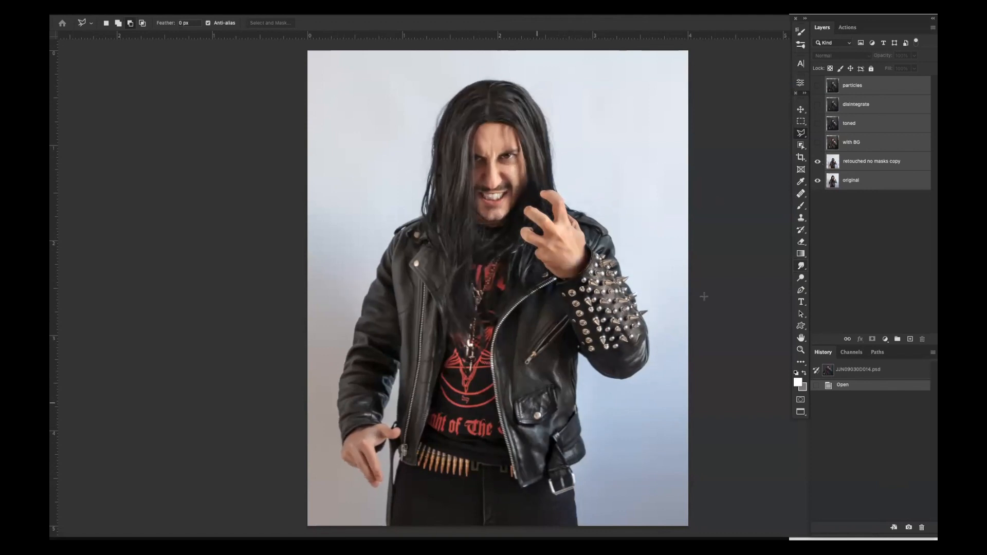
click(818, 161)
click(817, 161)
click(818, 161)
click(817, 162)
click(818, 161)
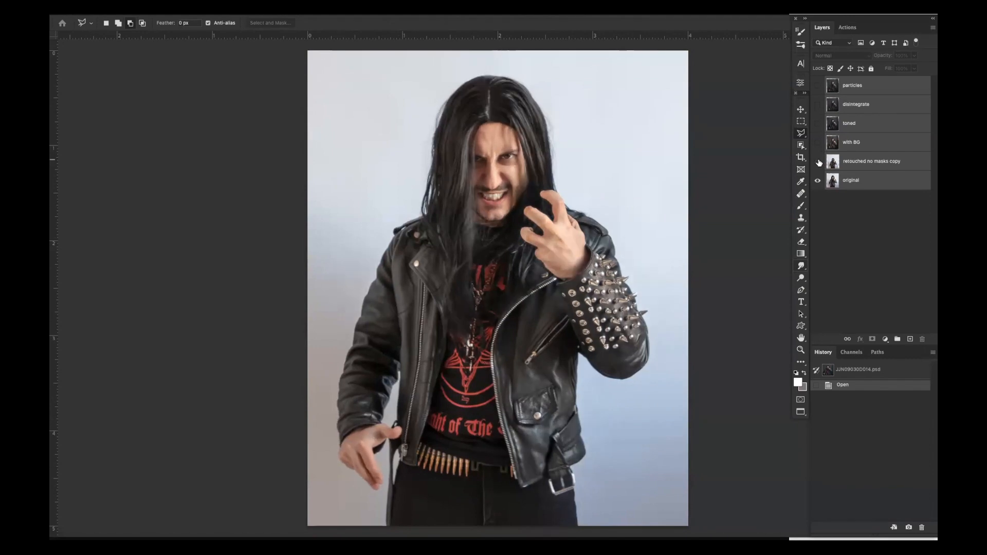
click(818, 162)
Show the with BG layer and toggle its visibility repeatedly to compare the light and dark backgrounds, leaving it on.
click(818, 144)
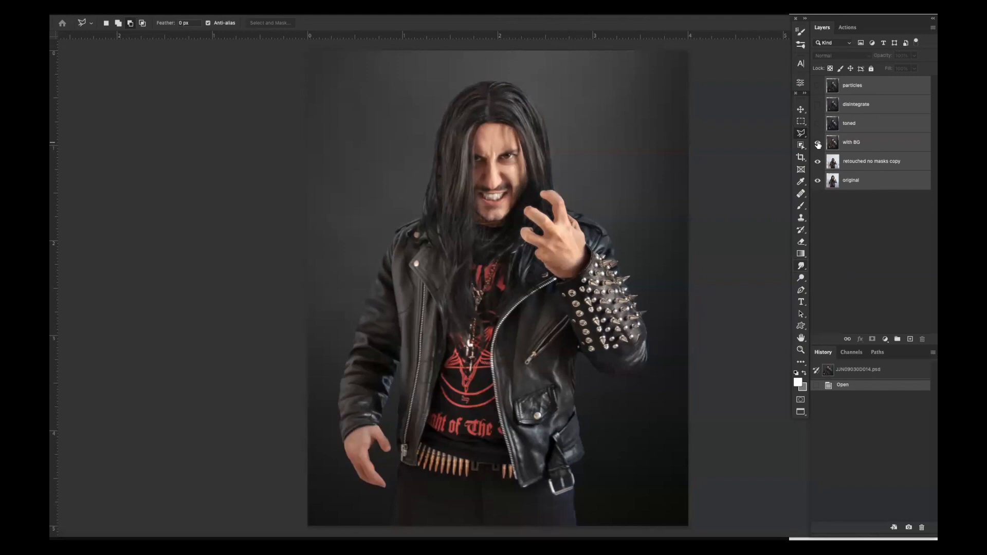
click(818, 145)
click(818, 145)
click(817, 145)
click(818, 145)
click(818, 145)
click(818, 144)
click(818, 145)
click(818, 145)
click(818, 145)
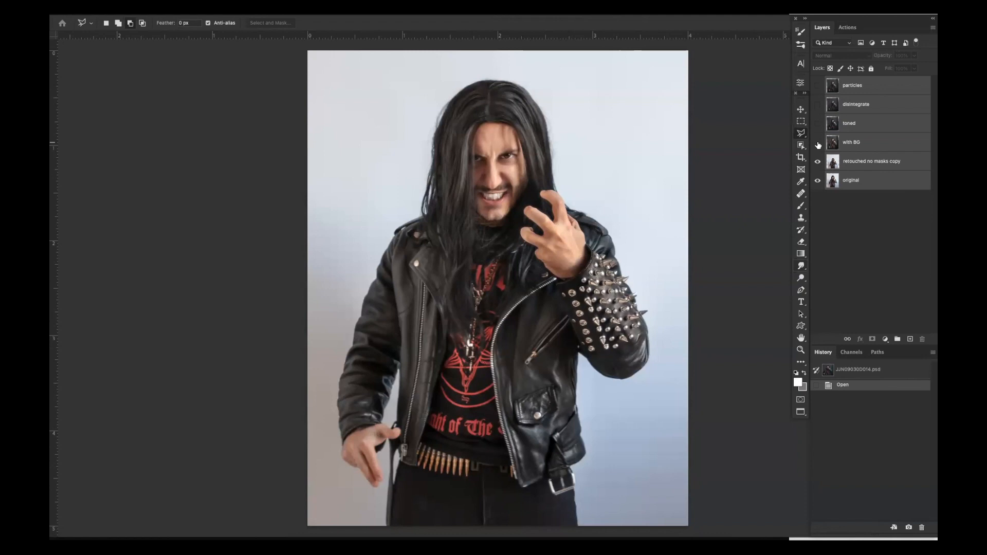
click(817, 145)
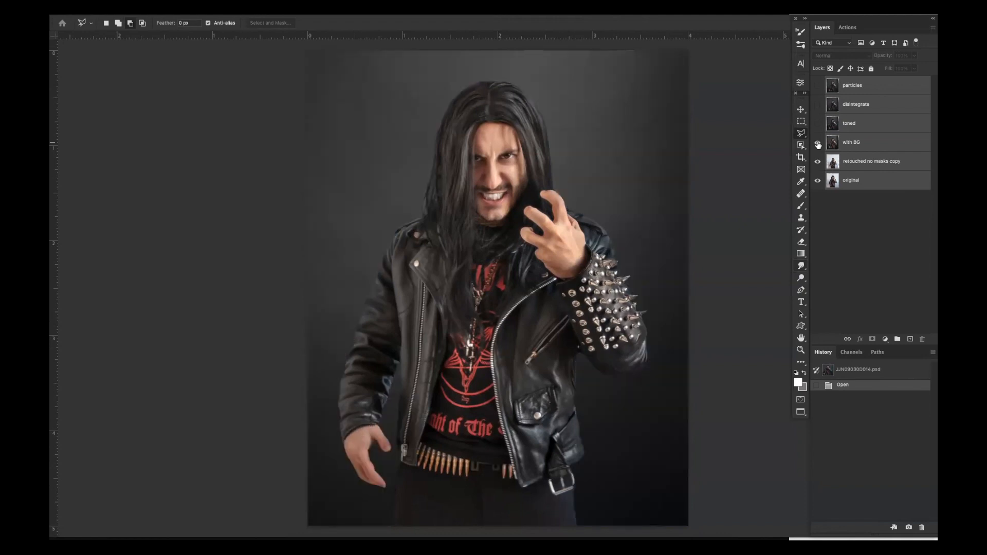
click(818, 145)
click(818, 144)
click(818, 144)
click(818, 145)
Show the toned layer and toggle its visibility repeatedly to compare the colour toning, leaving it on.
click(817, 124)
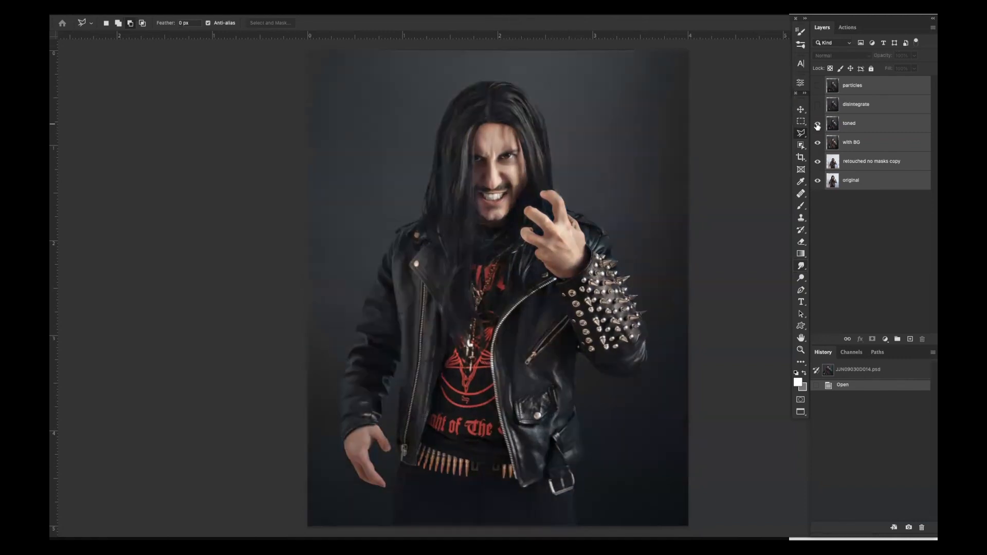
click(817, 124)
click(817, 124)
click(817, 124)
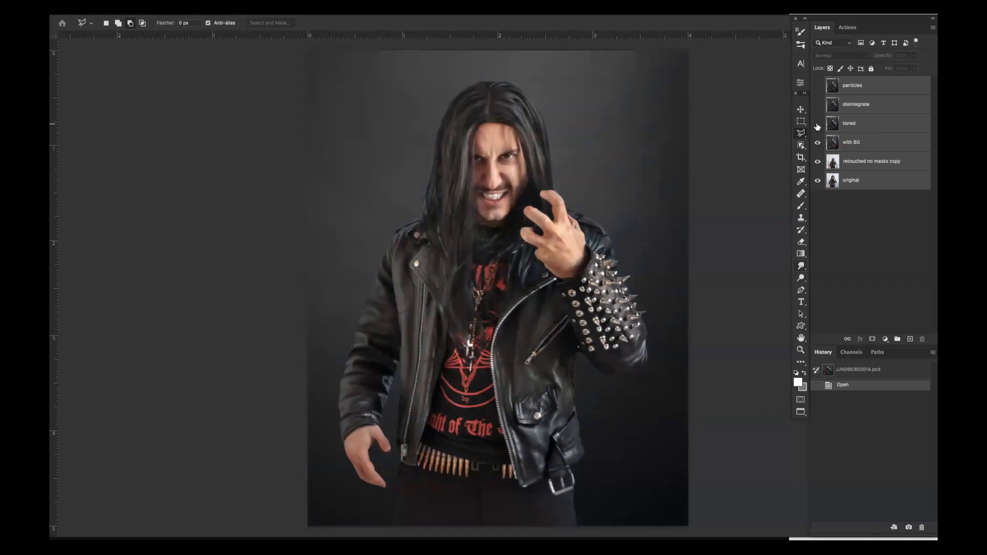
click(817, 124)
click(817, 125)
click(817, 124)
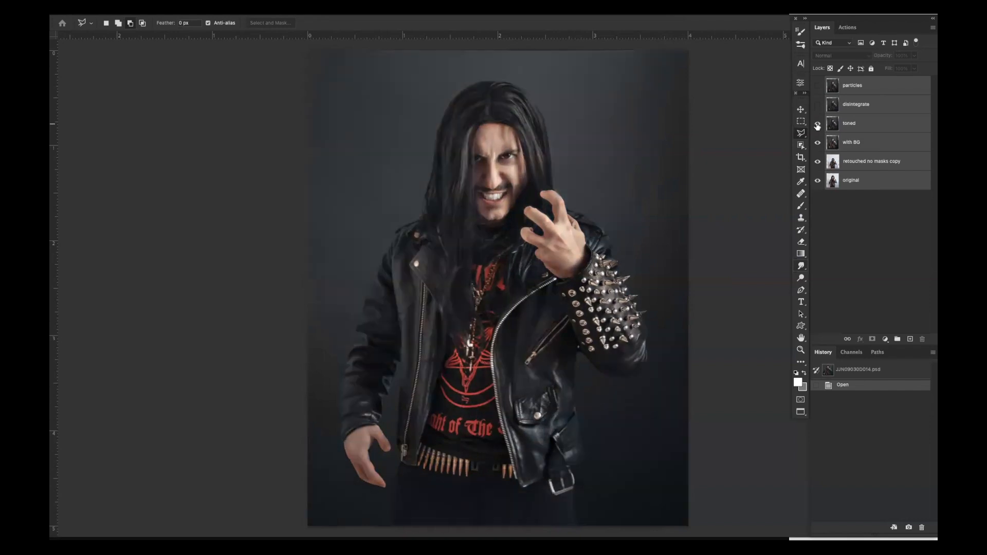
click(817, 125)
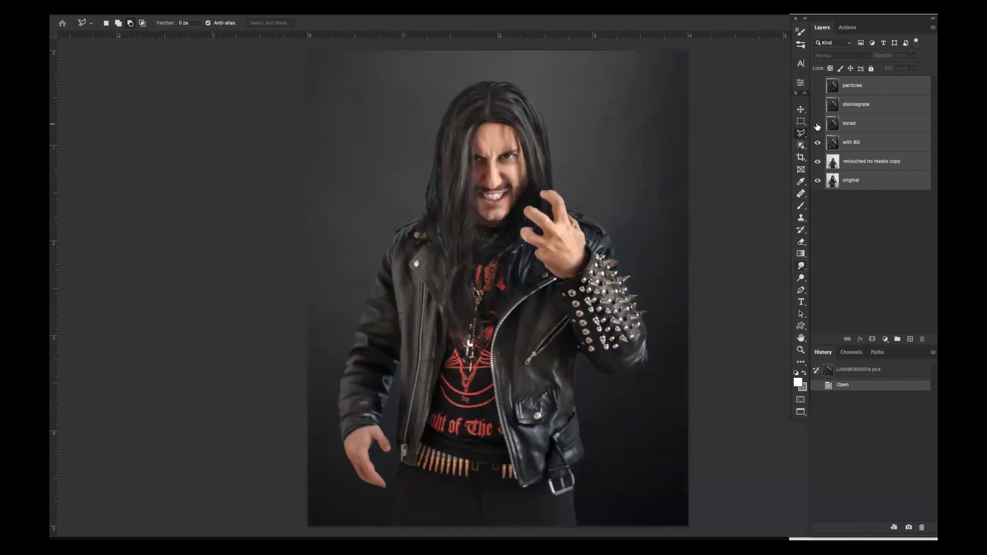
click(817, 125)
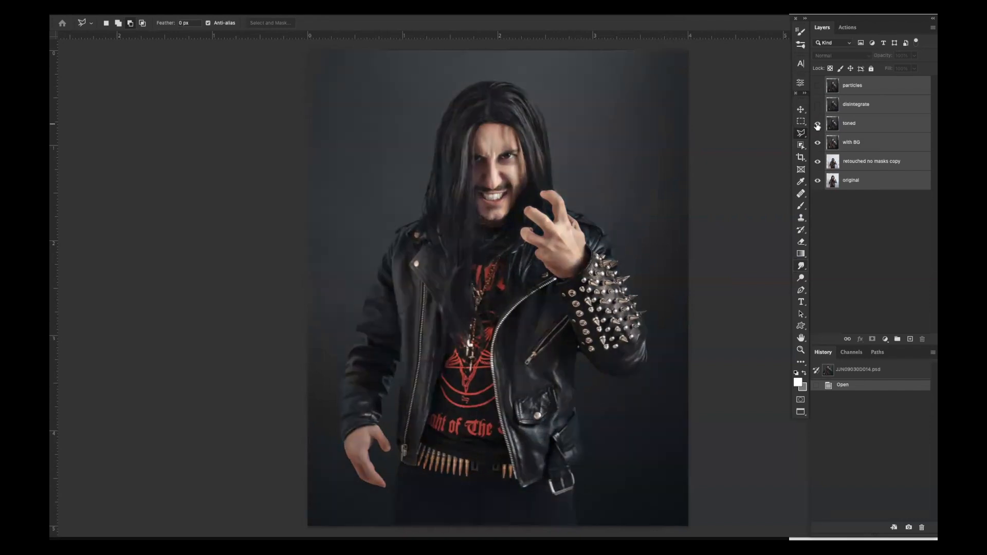
Toggle the toned layer, isolate the original layer for comparison, and show the toned, with BG and retouched no masks copy layers again.
click(817, 124)
click(817, 124)
click(818, 124)
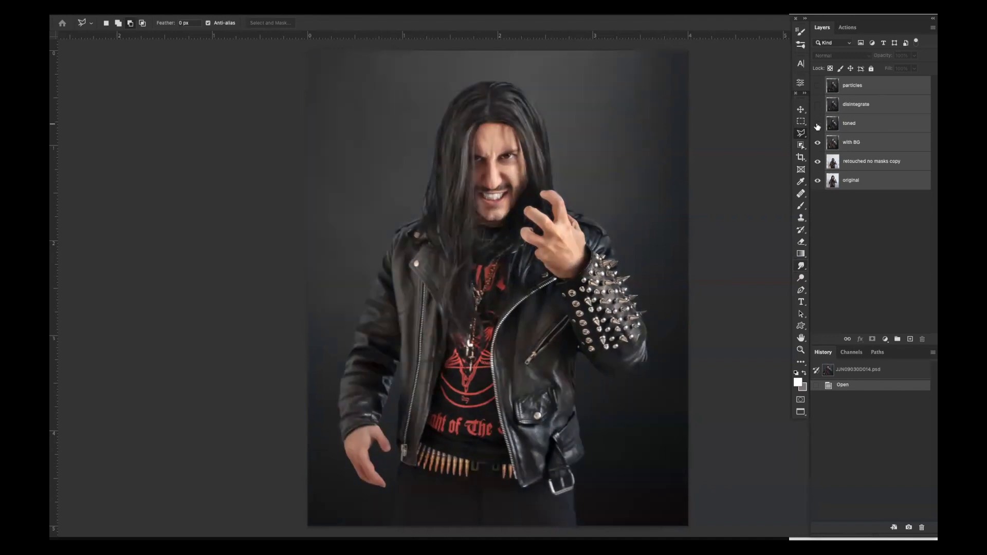
click(817, 125)
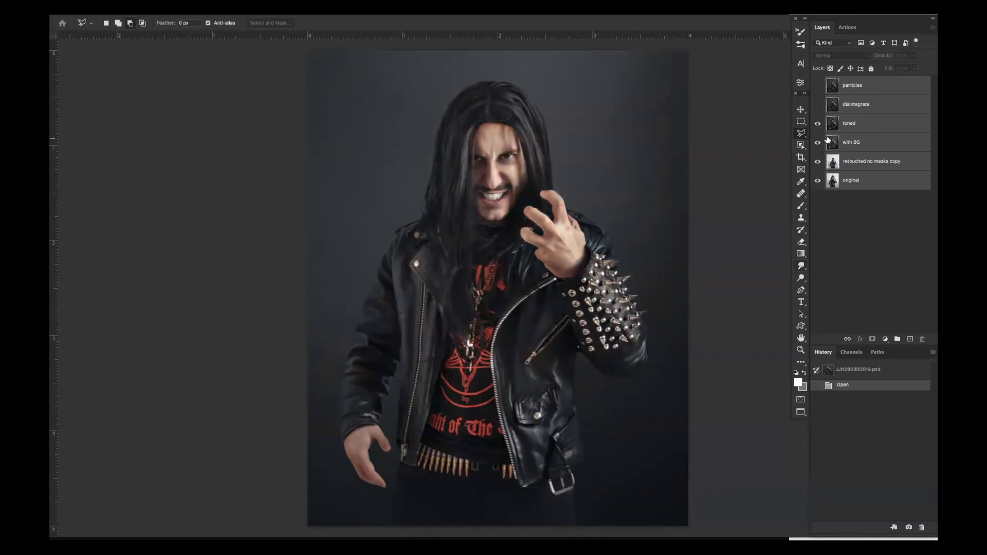
alt+click(817, 180)
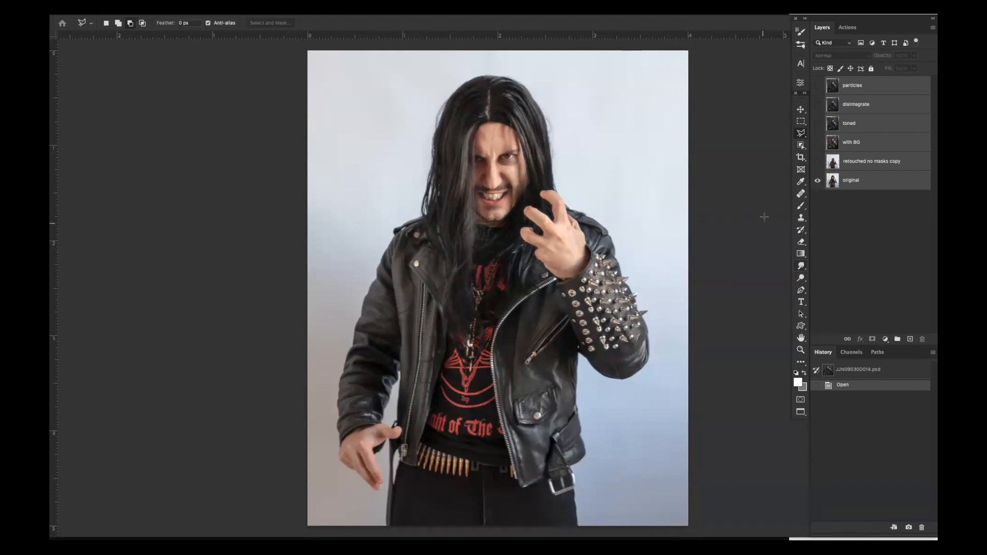
click(818, 124)
drag(818, 142, 818, 161)
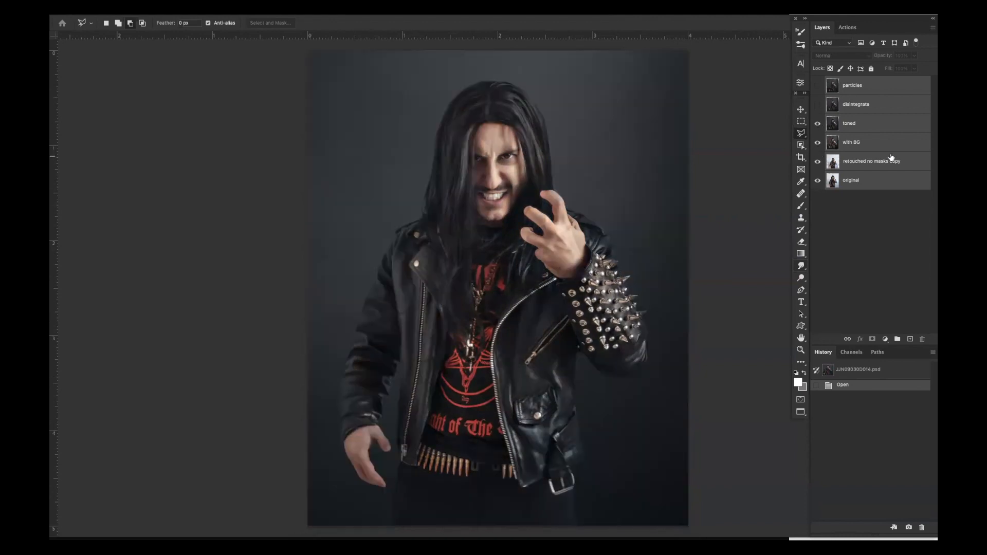
Toggle the toned layer repeatedly to compare the cool toning with the untoned dark-background version, leaving it on.
click(817, 124)
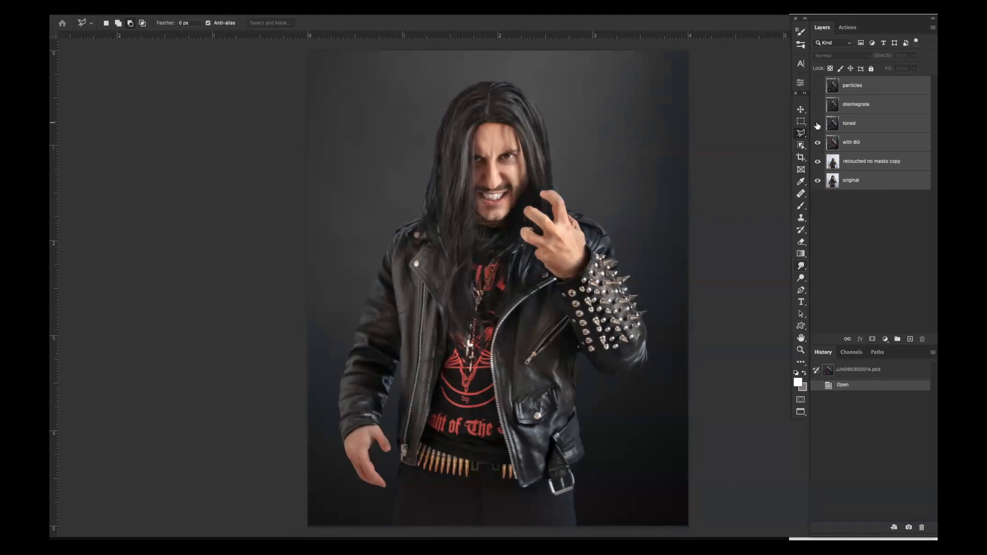
click(817, 125)
click(816, 124)
click(816, 124)
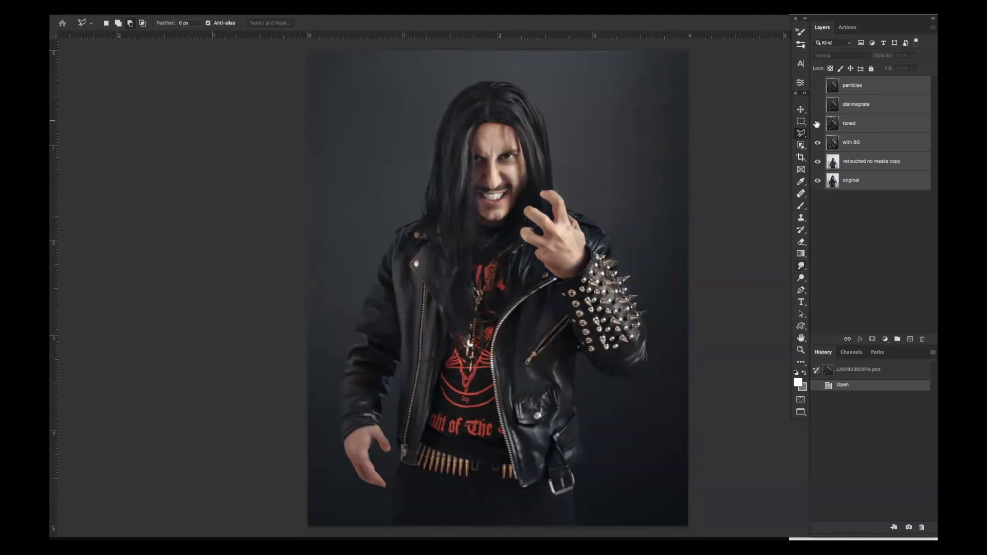
click(816, 124)
click(816, 124)
click(816, 124)
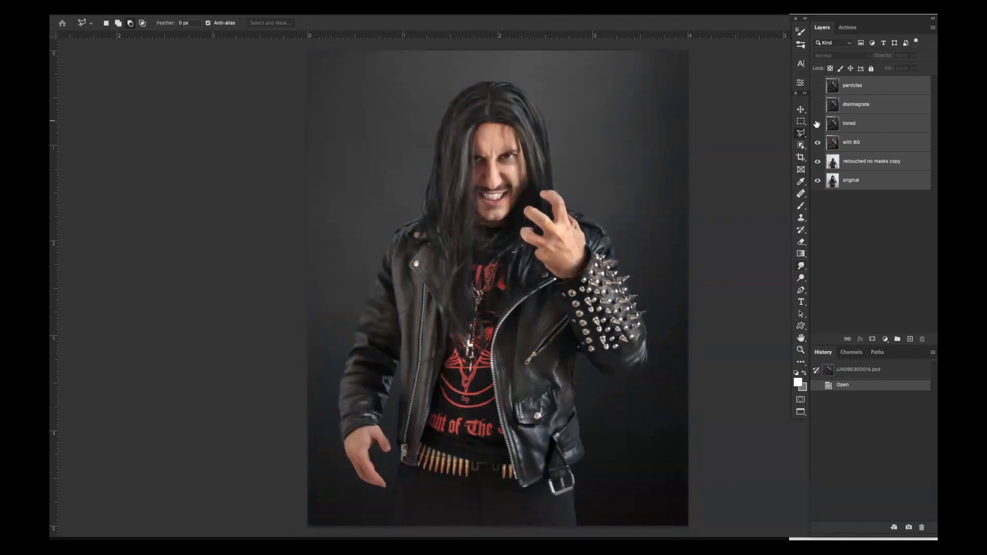
click(817, 124)
click(816, 124)
click(816, 124)
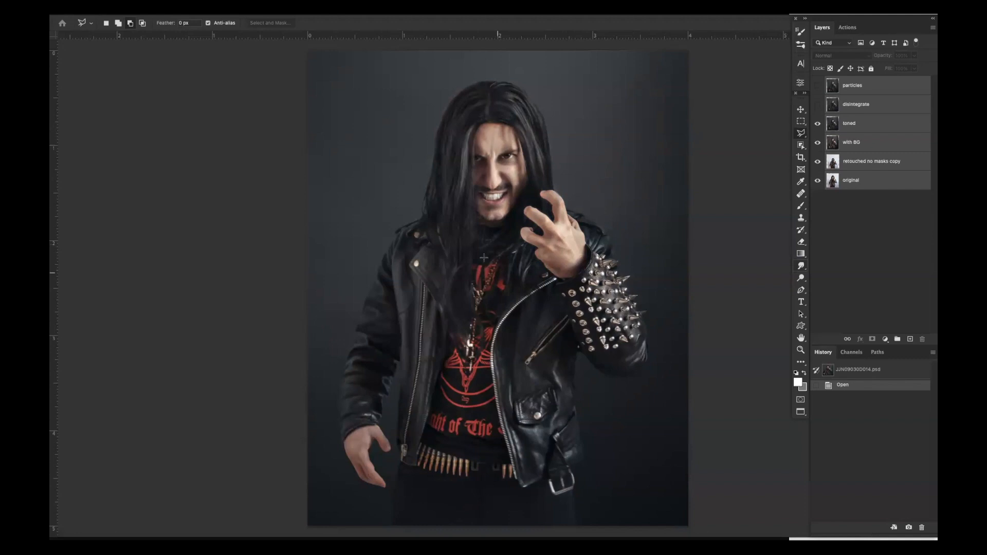
Show the disintegrate layer, toggling it for comparison and examining the broken-up hair and raised hand up close.
click(817, 107)
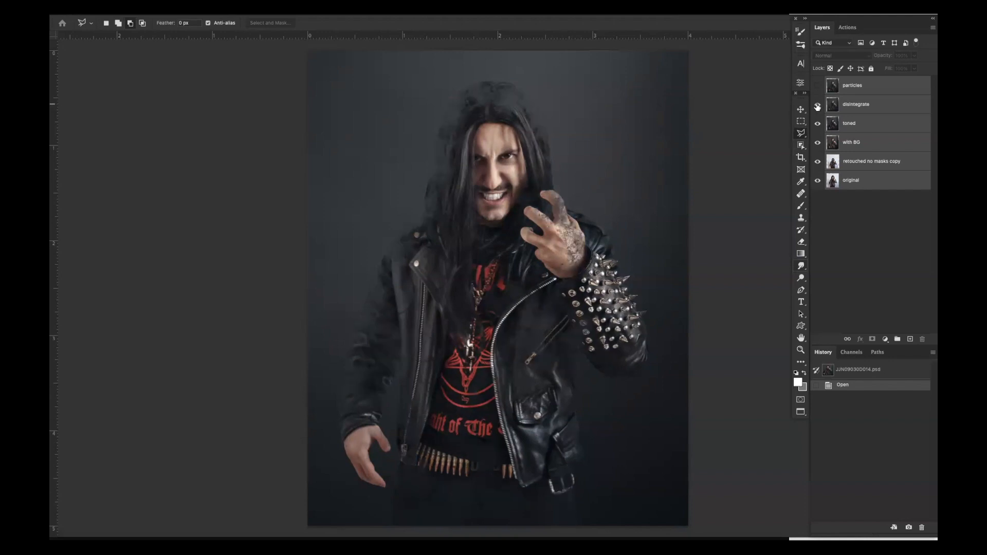
click(817, 107)
click(817, 106)
click(818, 106)
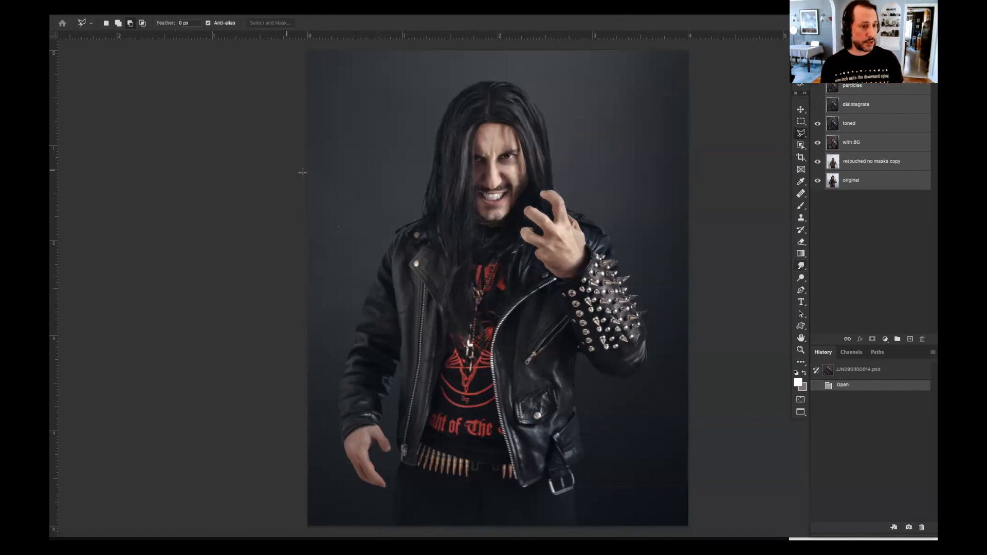
click(817, 105)
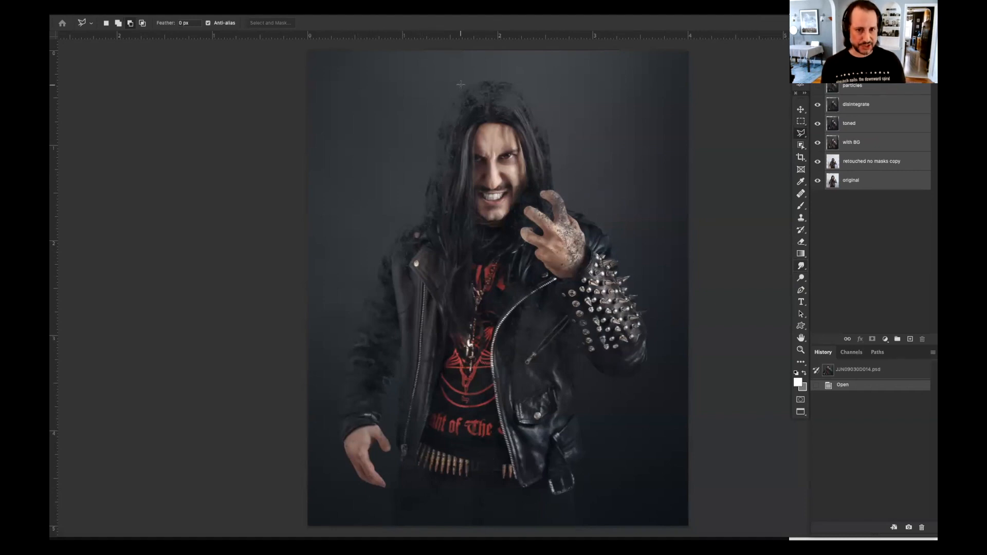
scroll(561, 115, up, 5)
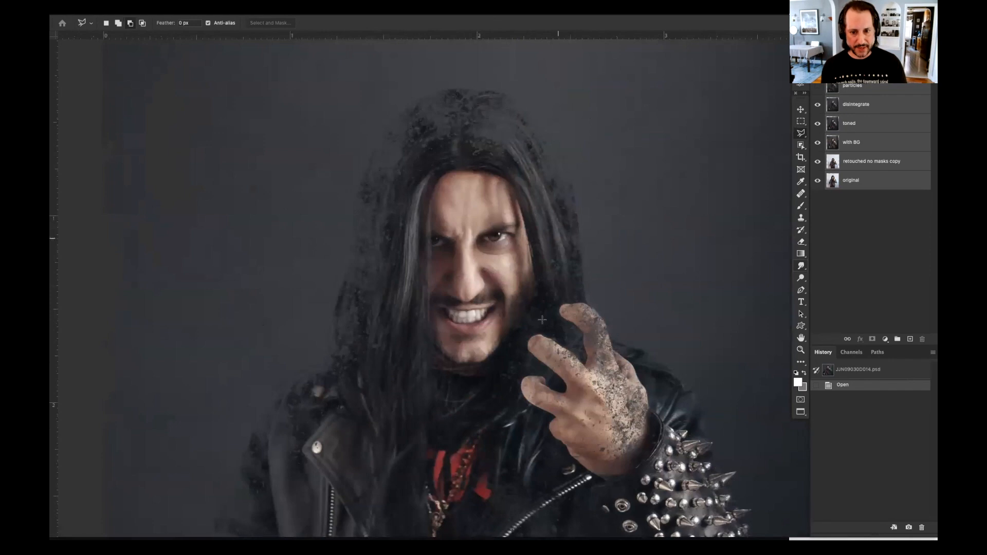
drag(209, 517, 333, 453)
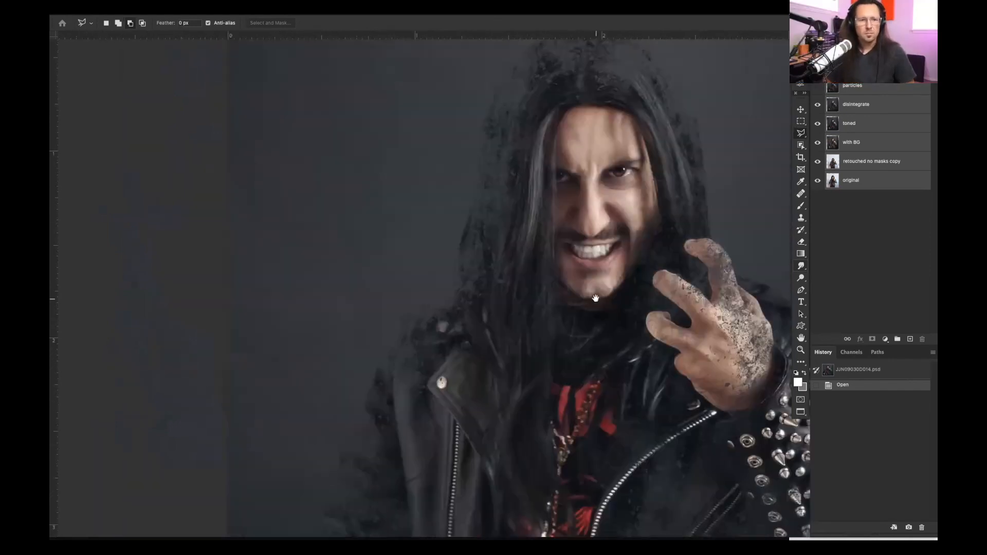
drag(595, 299, 536, 313)
key(super+0)
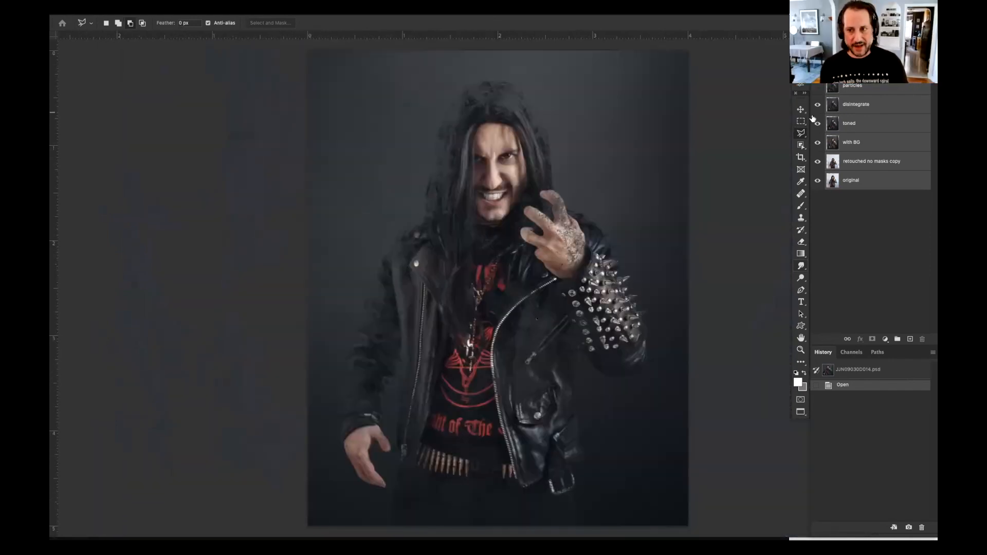
Show the particles layer and compare it with the disintegrate and toned stages, leaving both effect layers on.
click(818, 88)
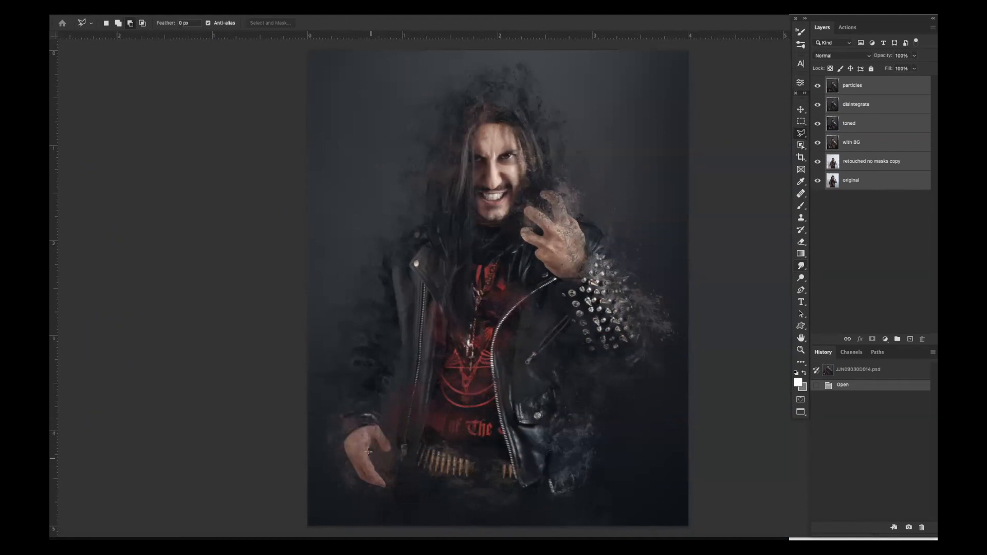
click(816, 86)
click(816, 105)
click(815, 106)
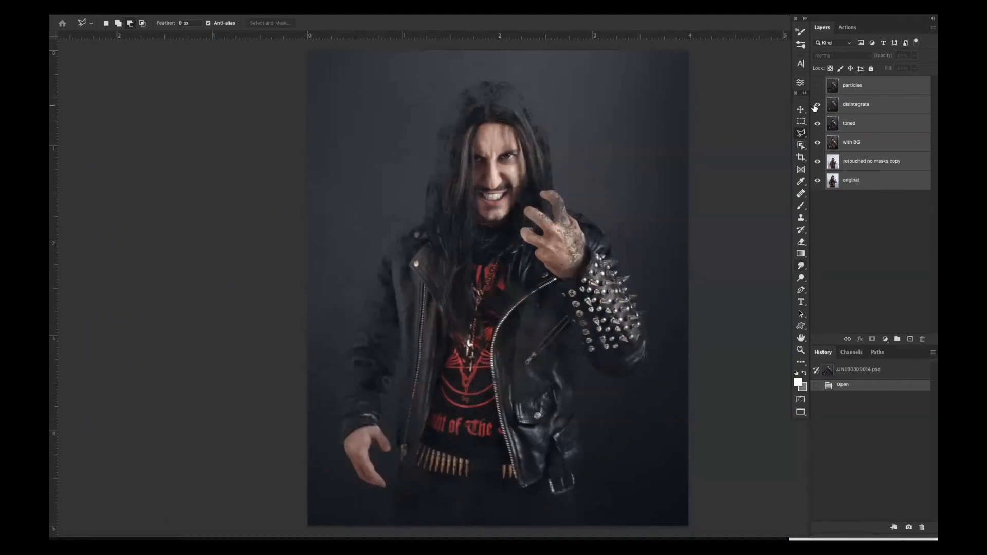
click(815, 106)
click(816, 106)
click(818, 86)
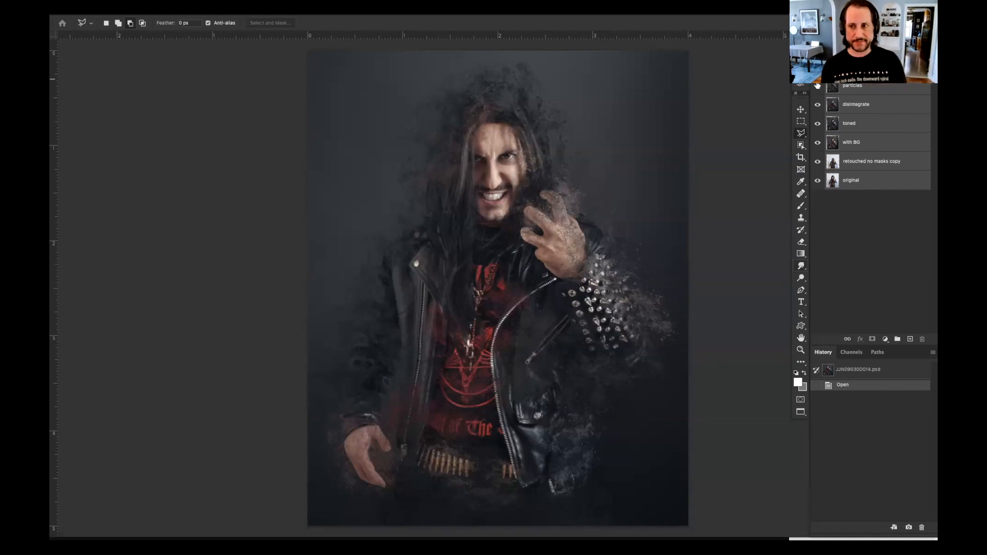
Toggle the particles and disintegrate layers together to compare the portrait before and after the full dispersion effect.
drag(817, 106, 823, 85)
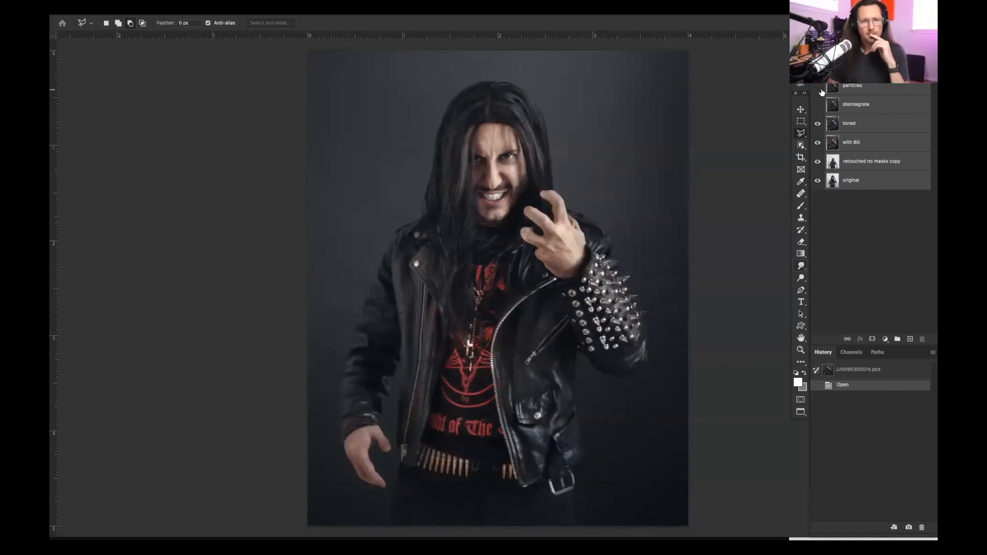
click(818, 106)
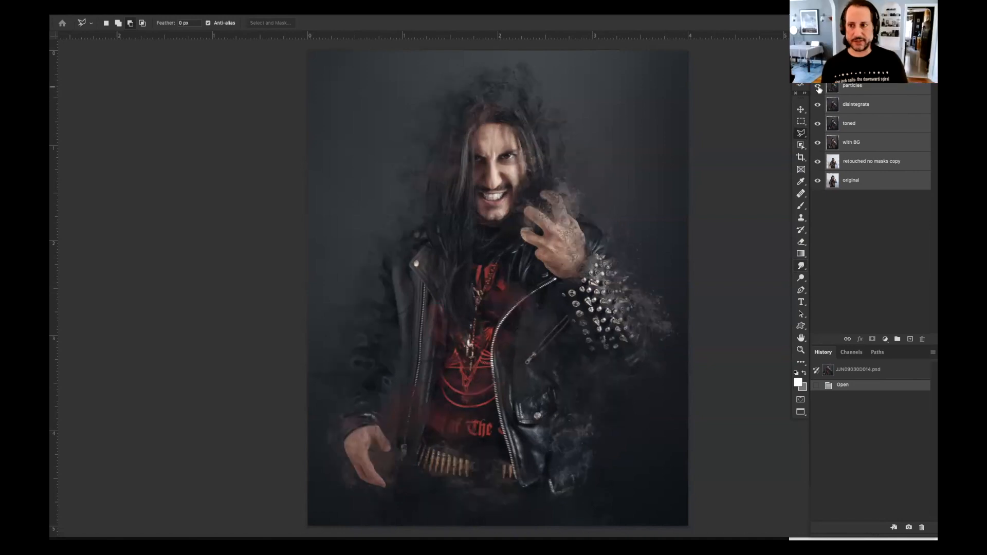
click(819, 104)
drag(821, 89, 821, 107)
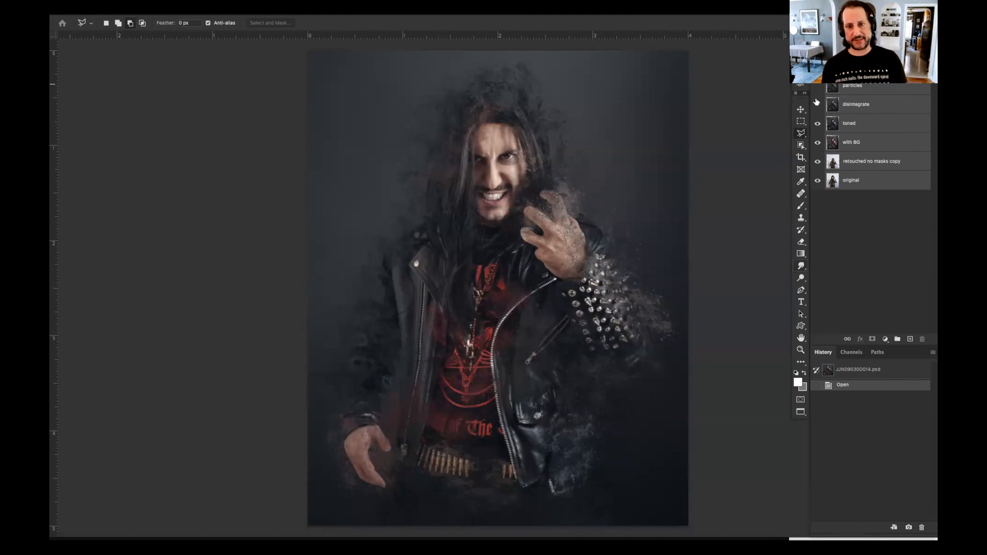
click(816, 103)
drag(817, 89, 815, 104)
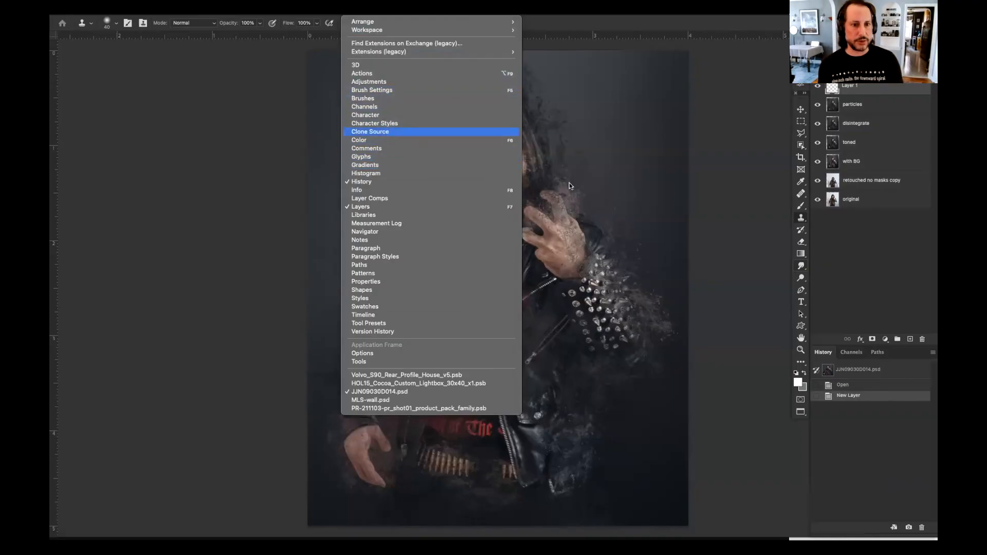
Open the Clone Source settings for the Clone Stamp tool.
key(Return)
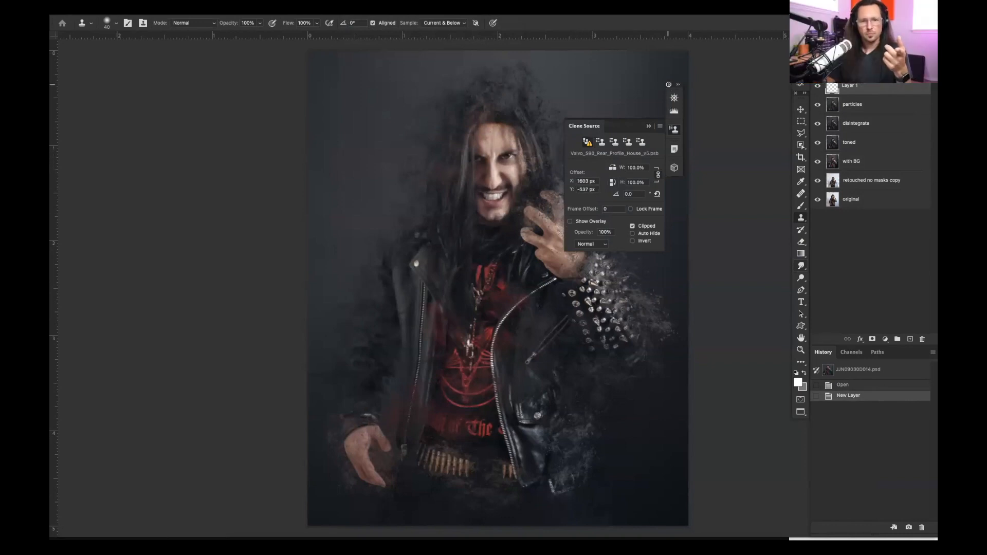
click(668, 84)
click(324, 7)
mouse_move(354, 7)
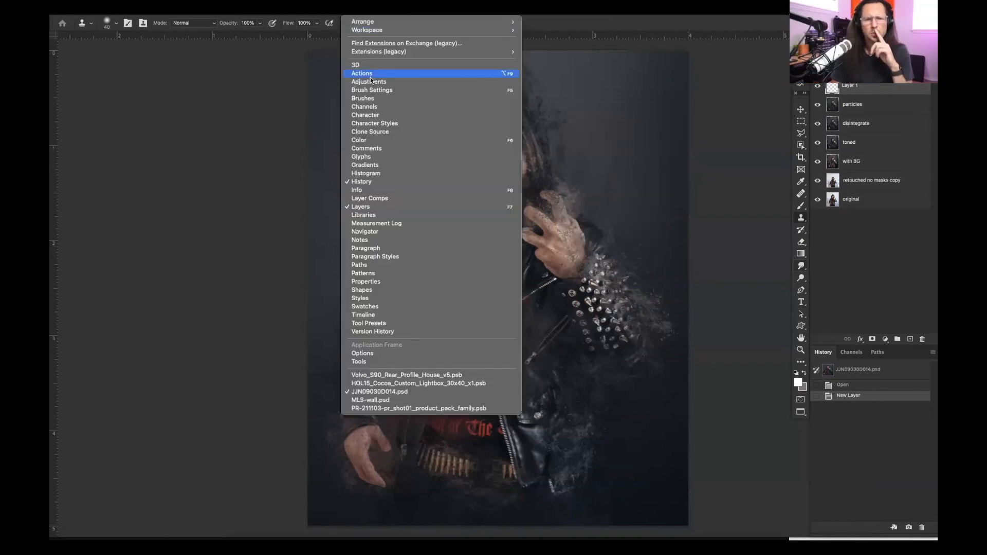
key(Return)
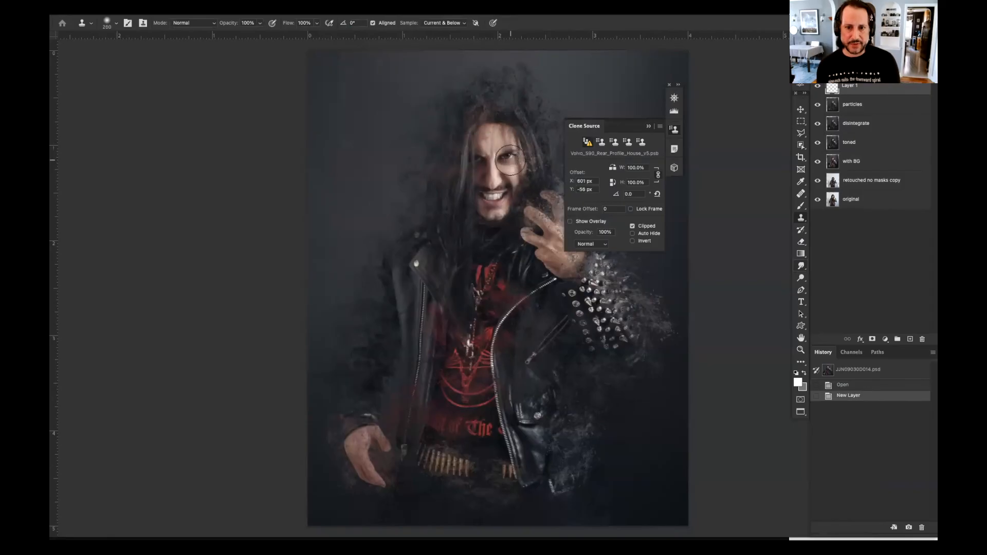
Sample the man's face, try cloning it onto the dark background beside his head on Layer 1, and undo the clone.
click(492, 164)
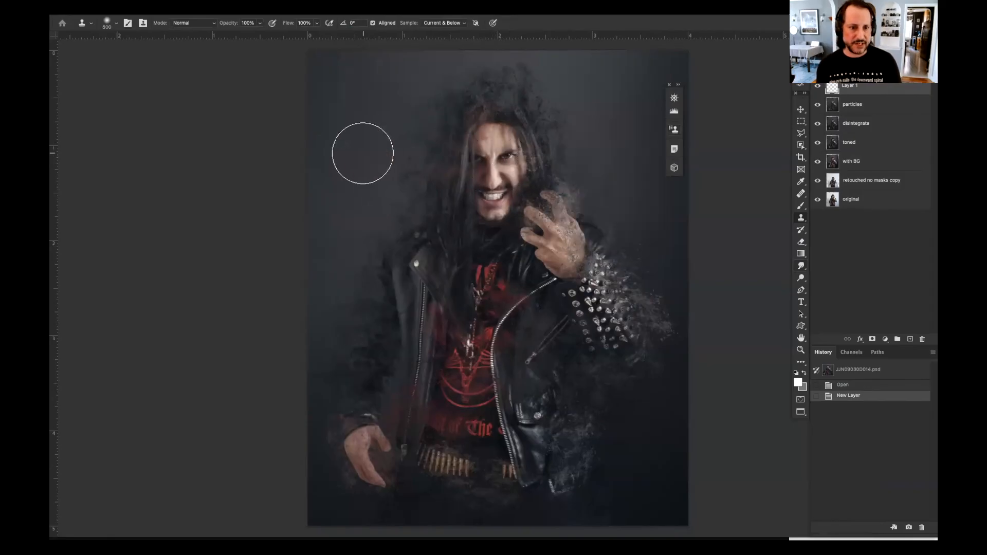
mouse_move(361, 152)
mouse_down()
mouse_move(368, 180)
mouse_move(356, 144)
mouse_up()
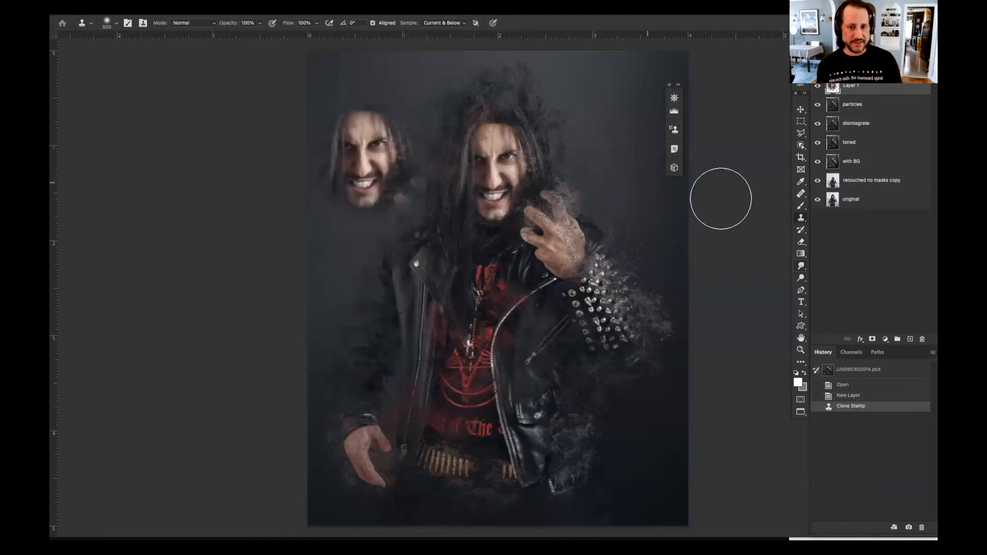
key(super+z)
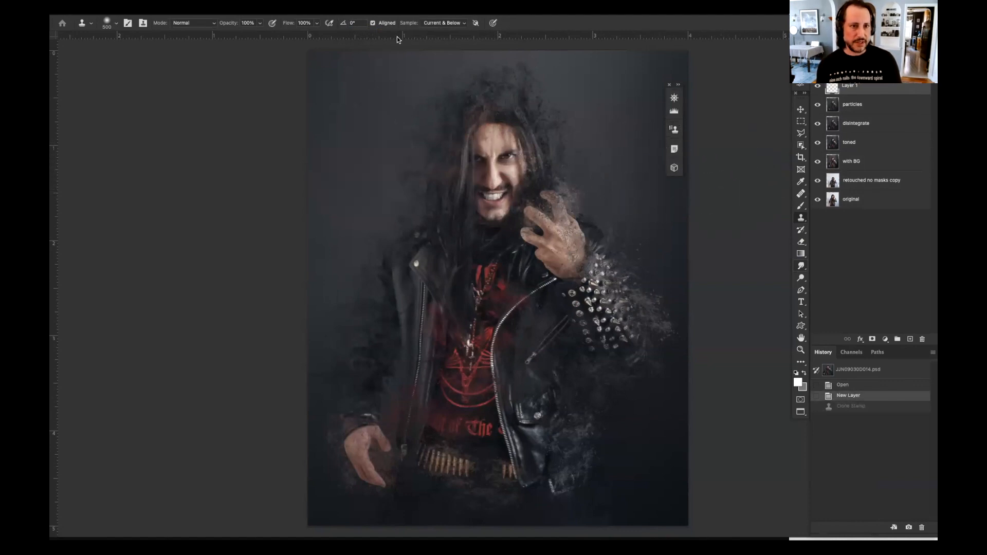
Set the clone source rotation angle to 46 degrees.
click(359, 9)
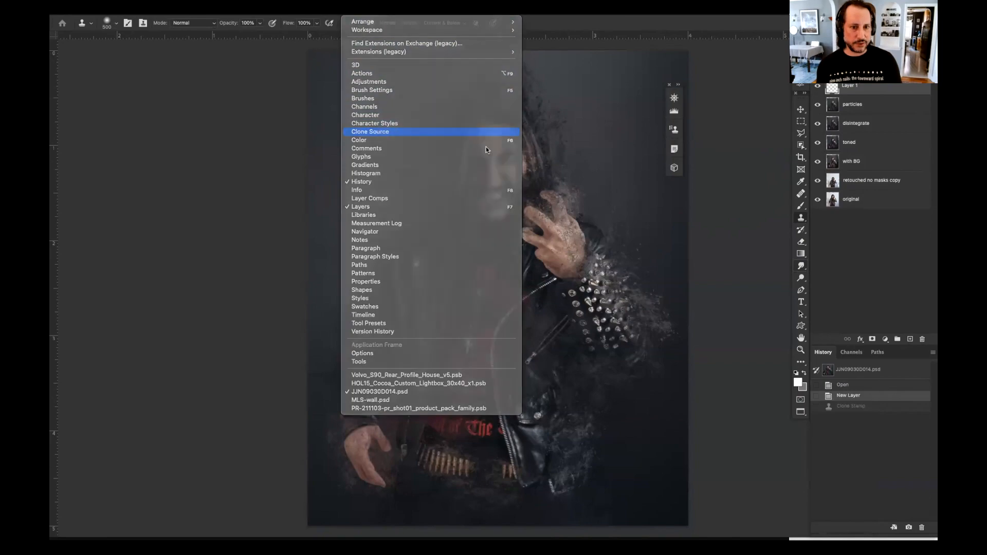
click(463, 132)
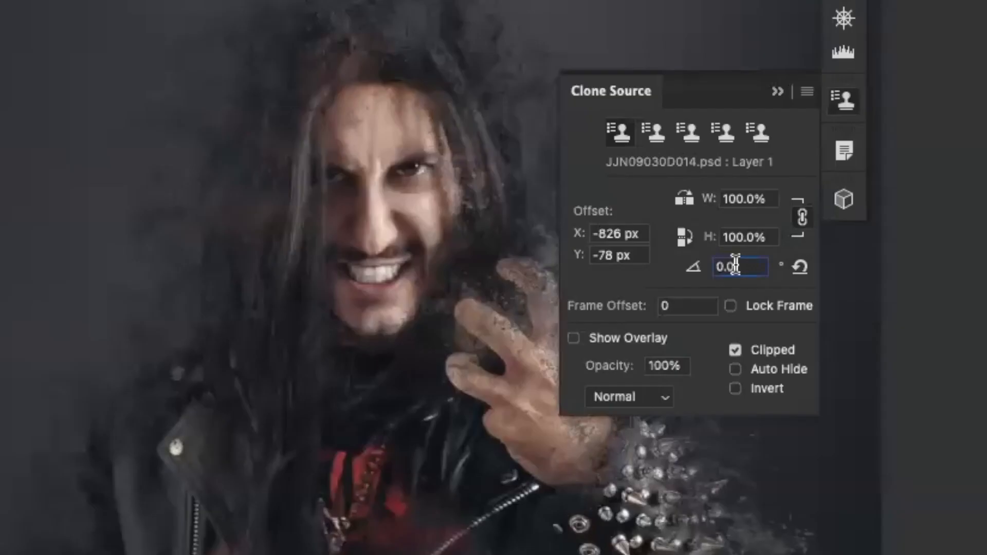
click(631, 194)
text(46)
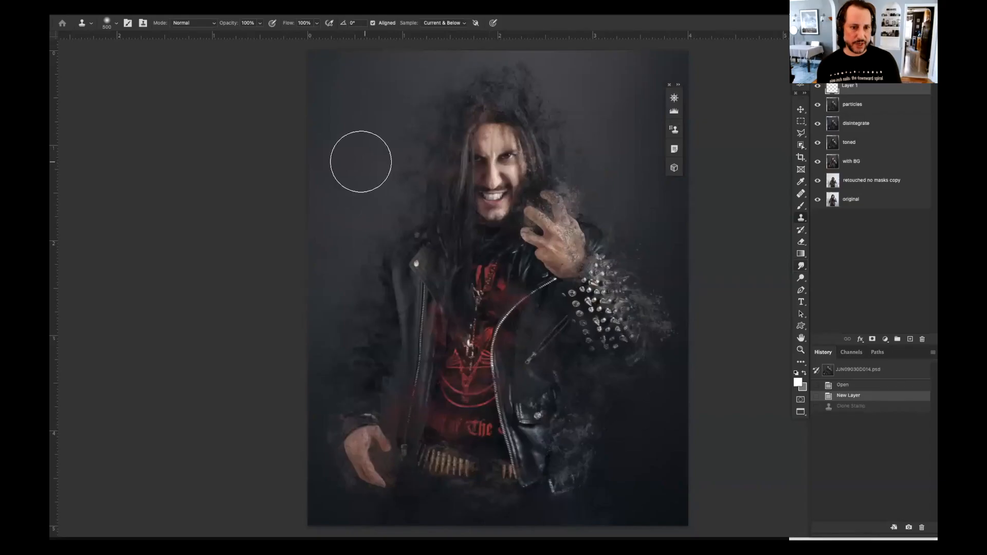
Try cloning the rotated face onto the dark background beside the man's head, and undo the clone.
mouse_move(32, 144)
mouse_down()
mouse_move(43, 194)
mouse_move(5, 176)
mouse_up()
mouse_move(349, 173)
mouse_down()
mouse_move(377, 189)
mouse_move(353, 149)
mouse_move(378, 187)
mouse_move(369, 185)
mouse_up()
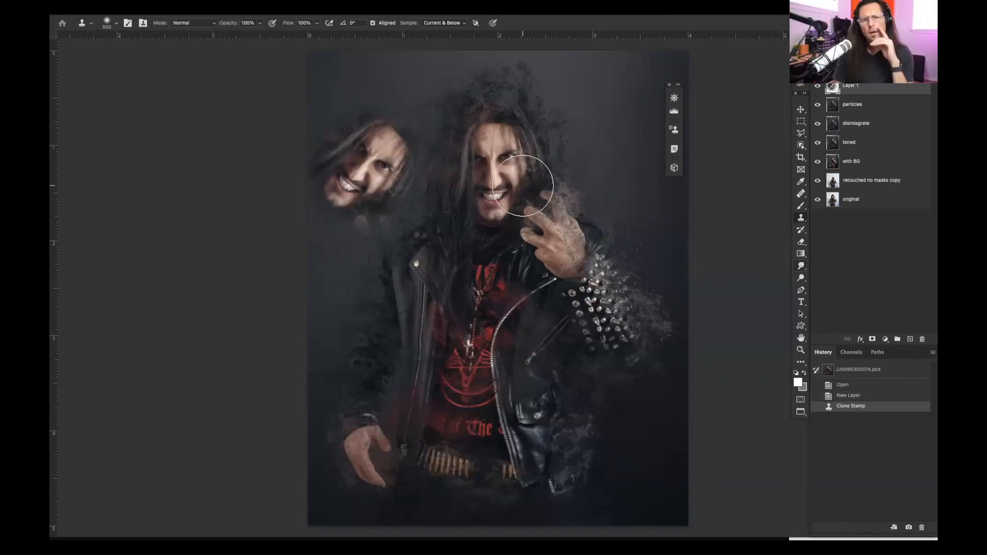
key(ctrl+z)
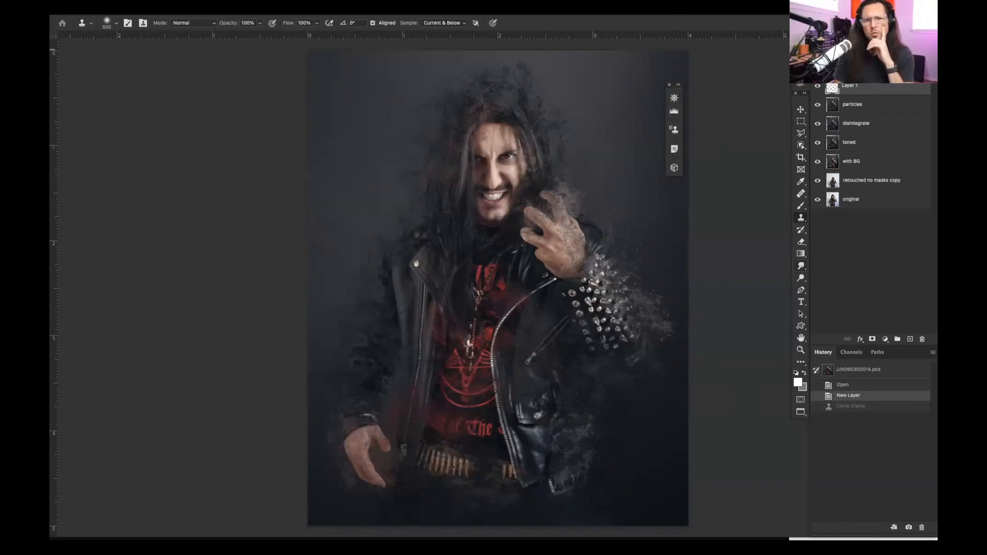
Open the brush settings for the Clone Stamp and enable Shape Dynamics.
key(F5)
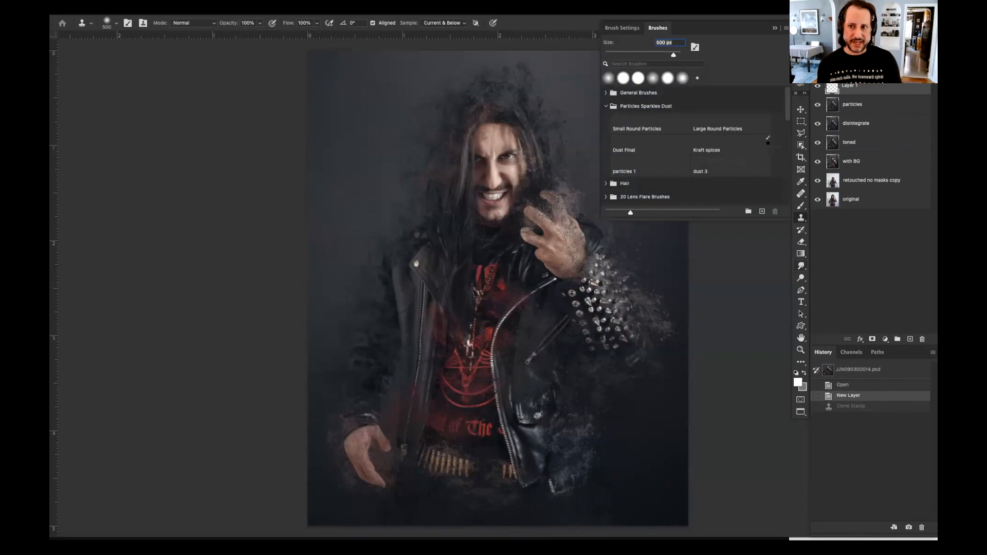
key(F5)
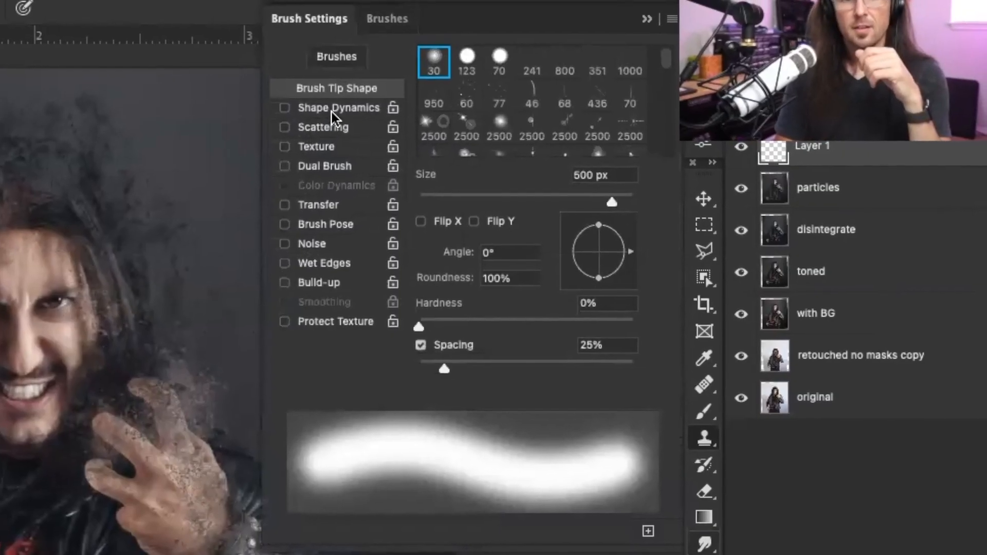
click(644, 69)
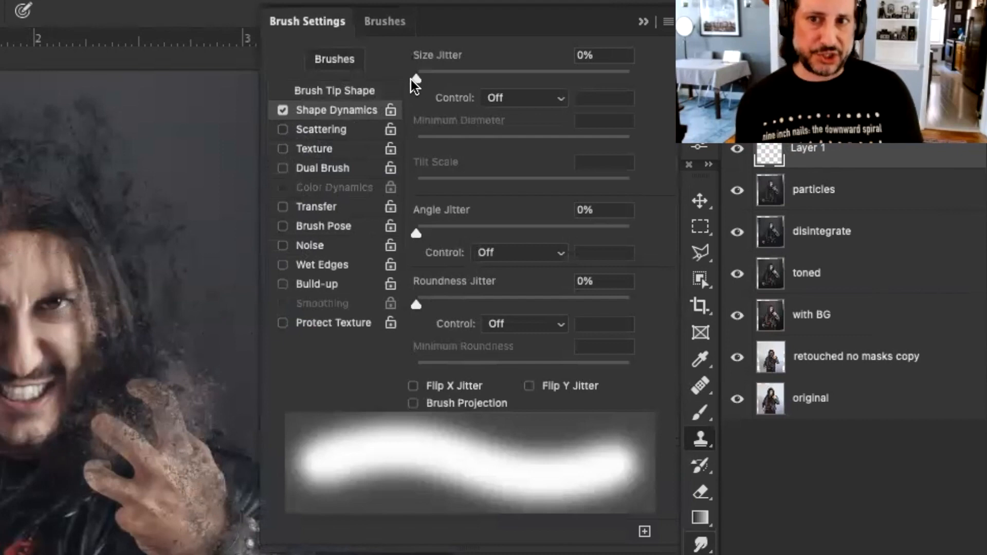
Set the brush's Size Jitter to 73%, enable Scattering with Scatter 1000%, Count 9 and Count Jitter 40%, and undo the test clone.
drag(412, 78, 574, 92)
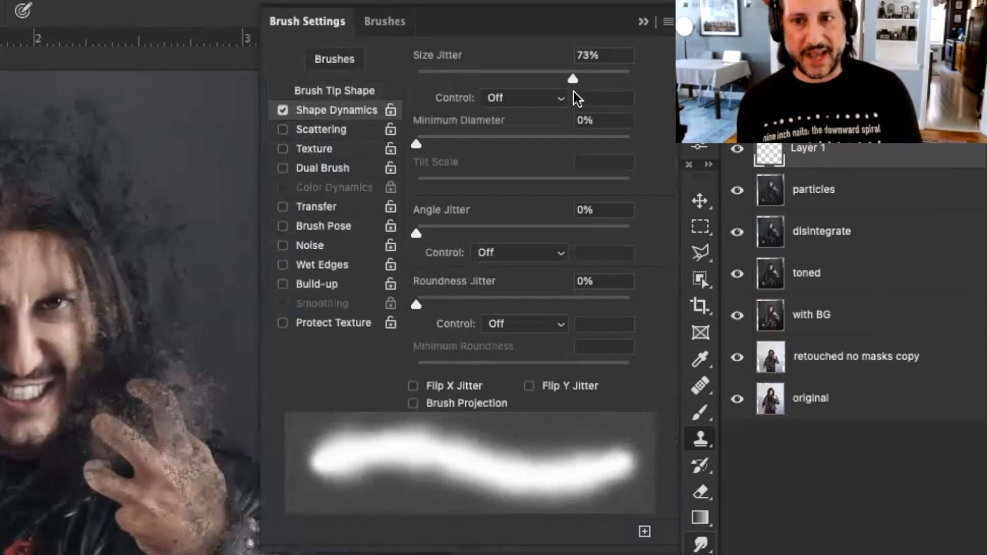
click(320, 132)
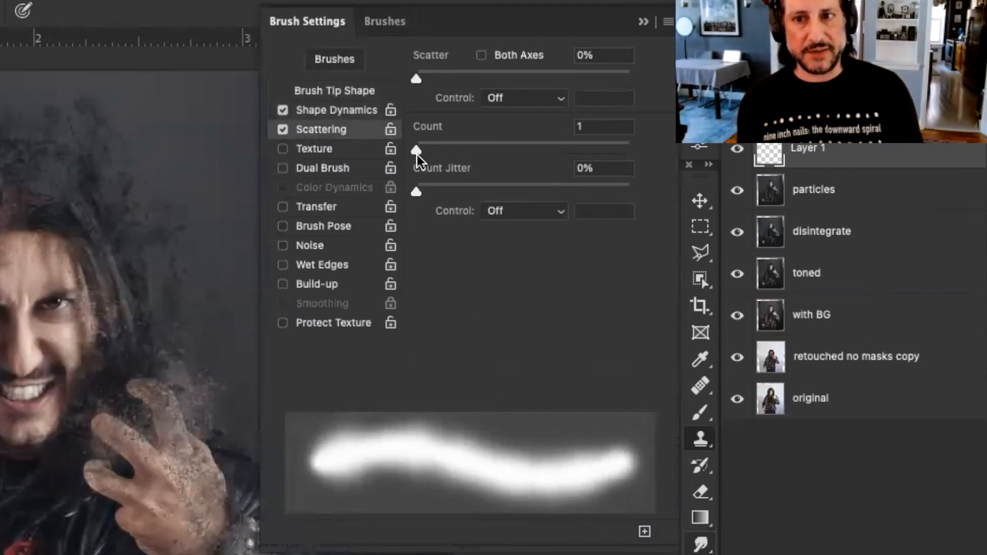
drag(418, 154, 528, 156)
drag(423, 194, 500, 194)
drag(416, 80, 634, 123)
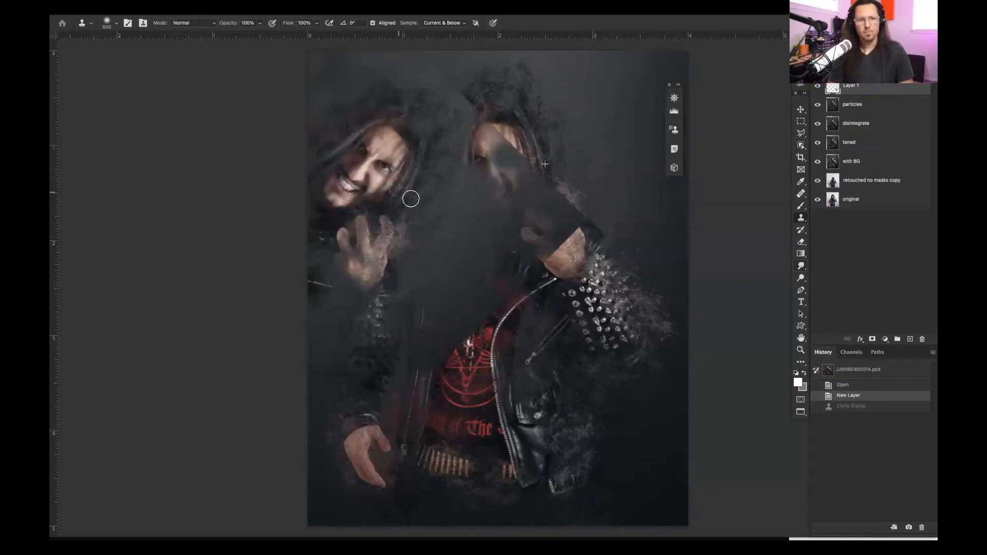
key(super+z)
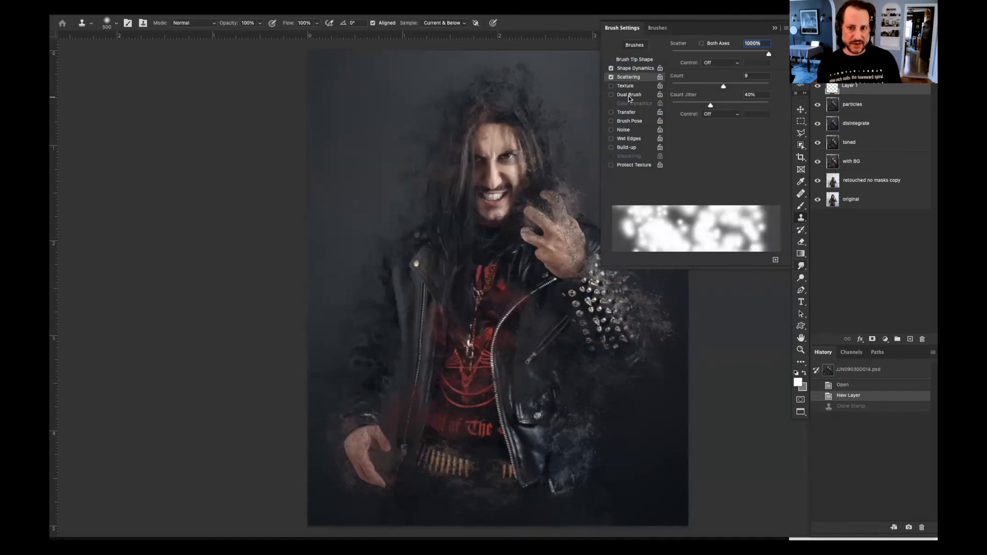
Turn off both Shape Dynamics and Scattering for the Clone Stamp brush.
click(628, 67)
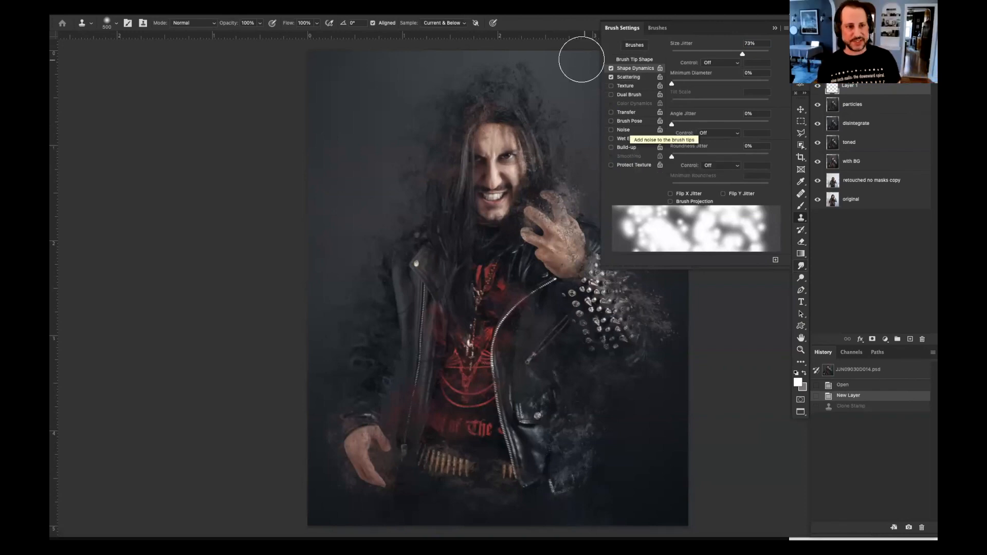
click(611, 68)
click(611, 77)
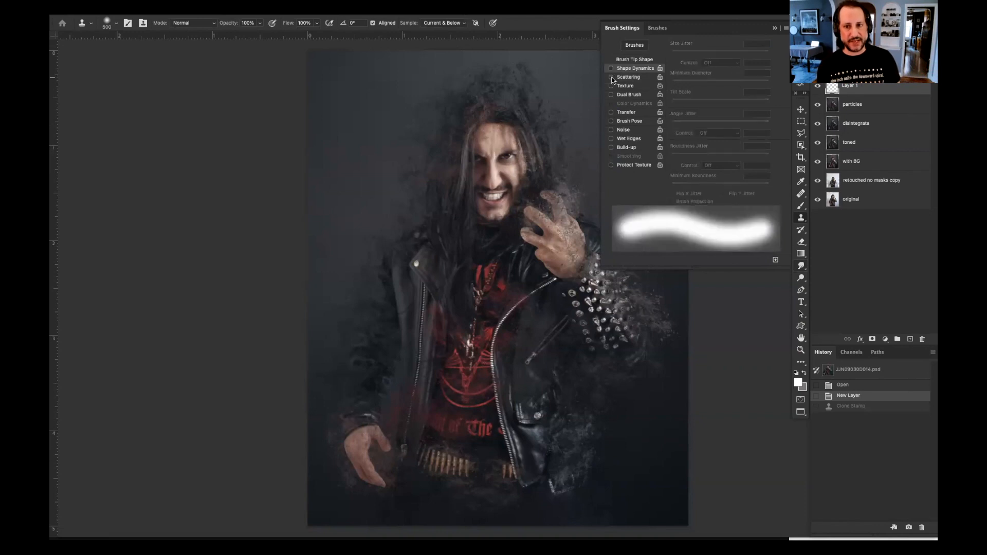